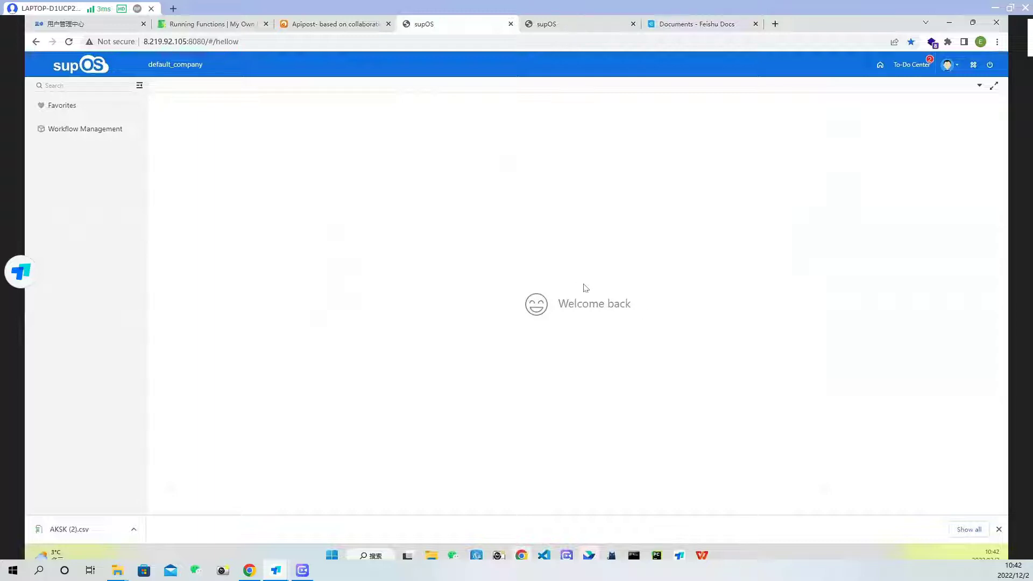
left_click_drag(641, 305, 547, 308)
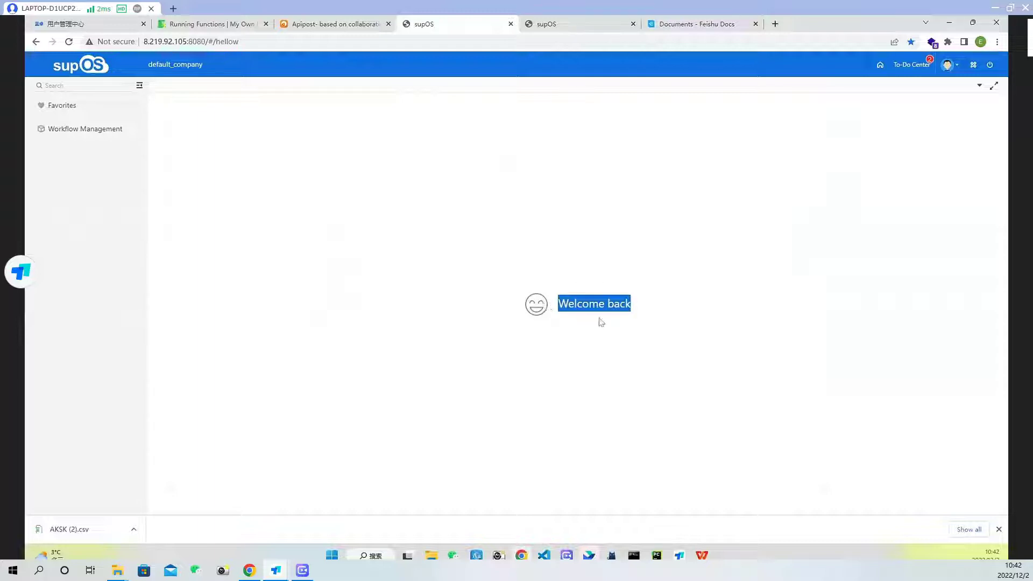
left_click(655, 317)
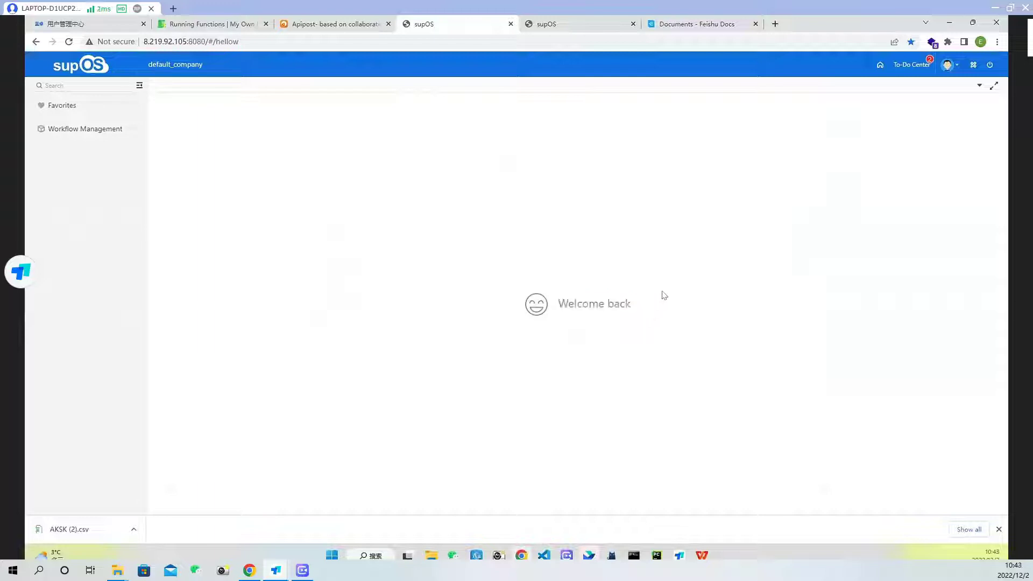
Open Object Model Management in the supOS design environment and list the templates under Entity Template.
left_click(973, 65)
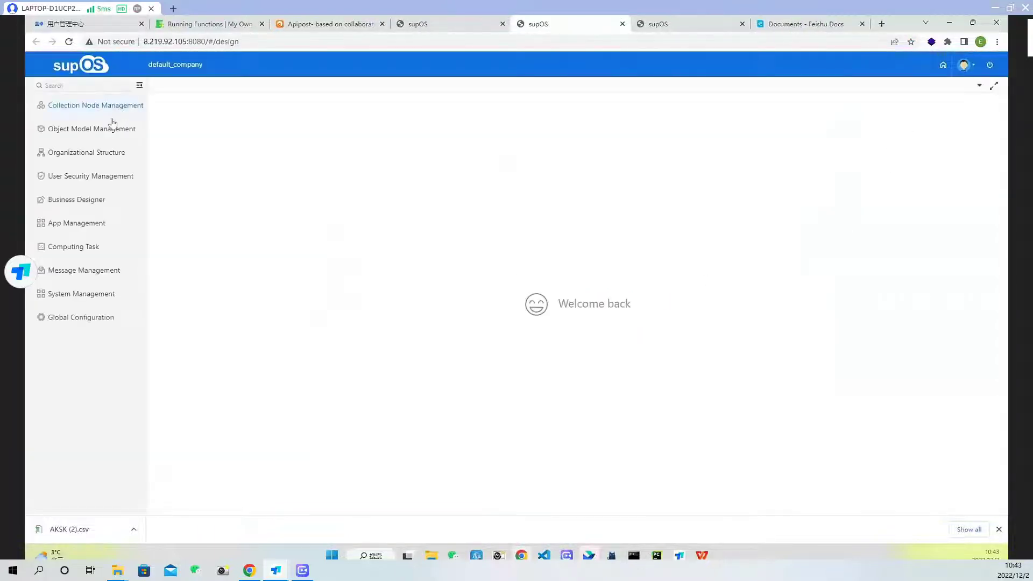
left_click(102, 129)
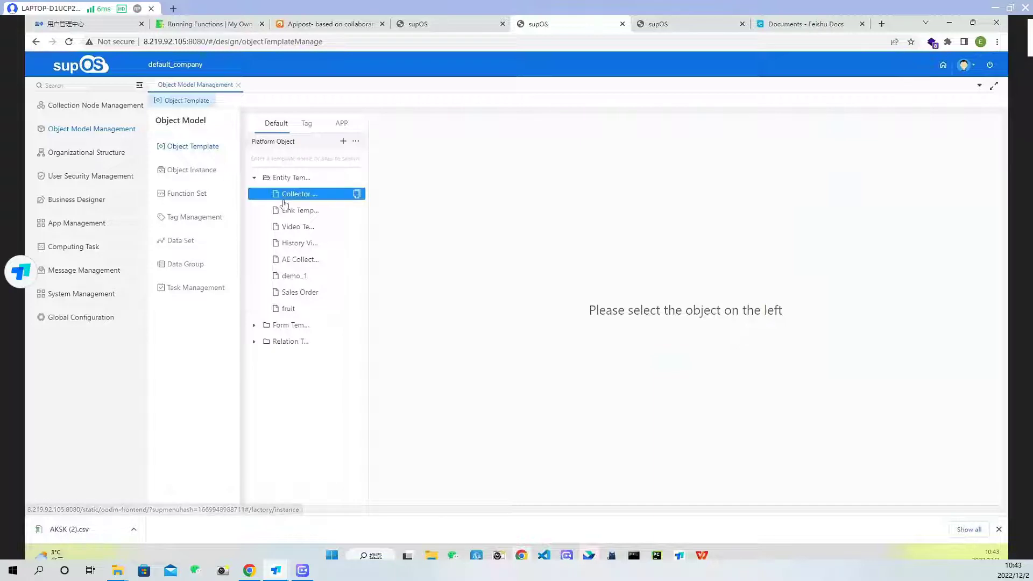
left_click(258, 179)
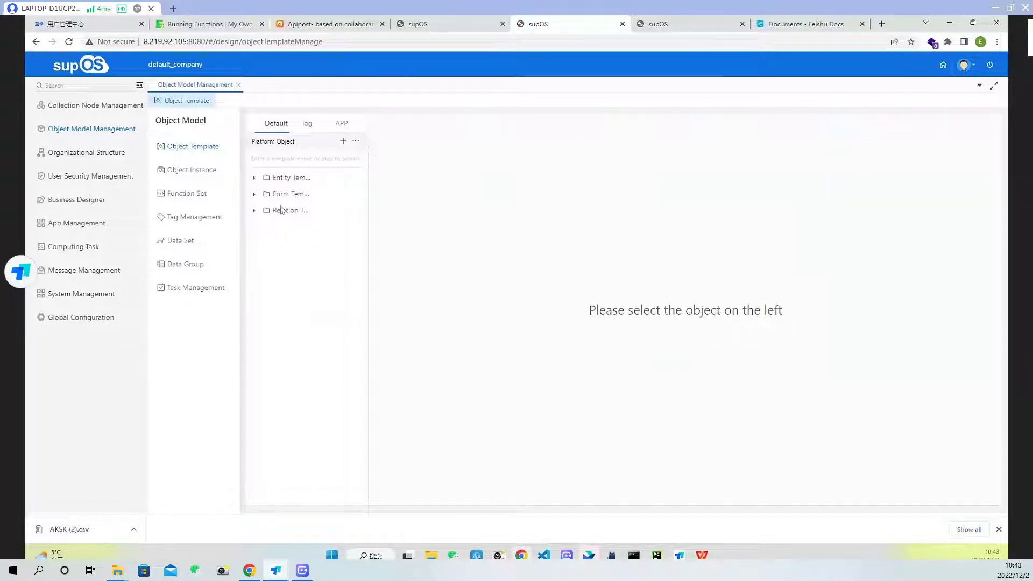
left_click(291, 179)
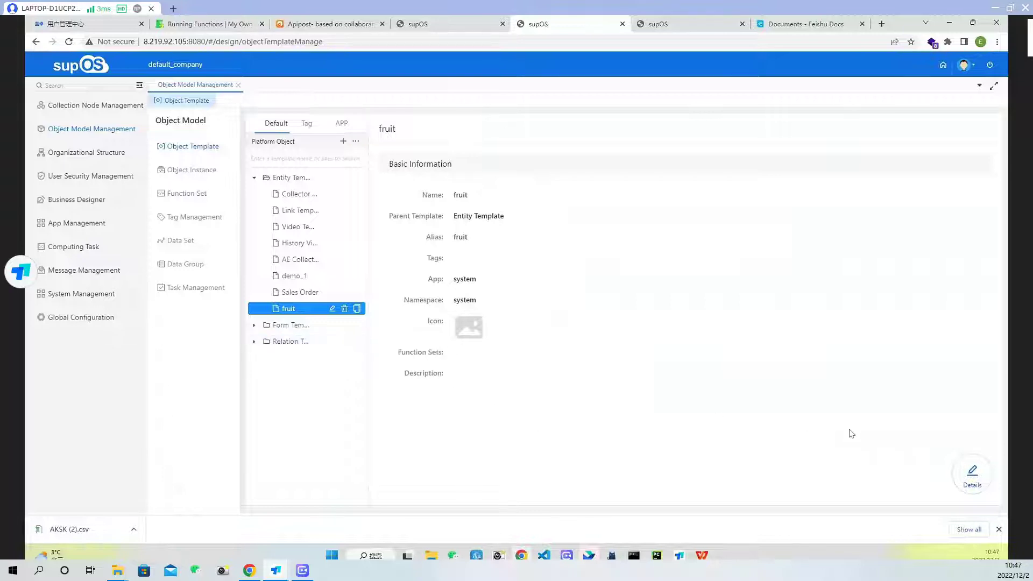
Open the details of the fruit entity template and review its basic information.
left_click(972, 473)
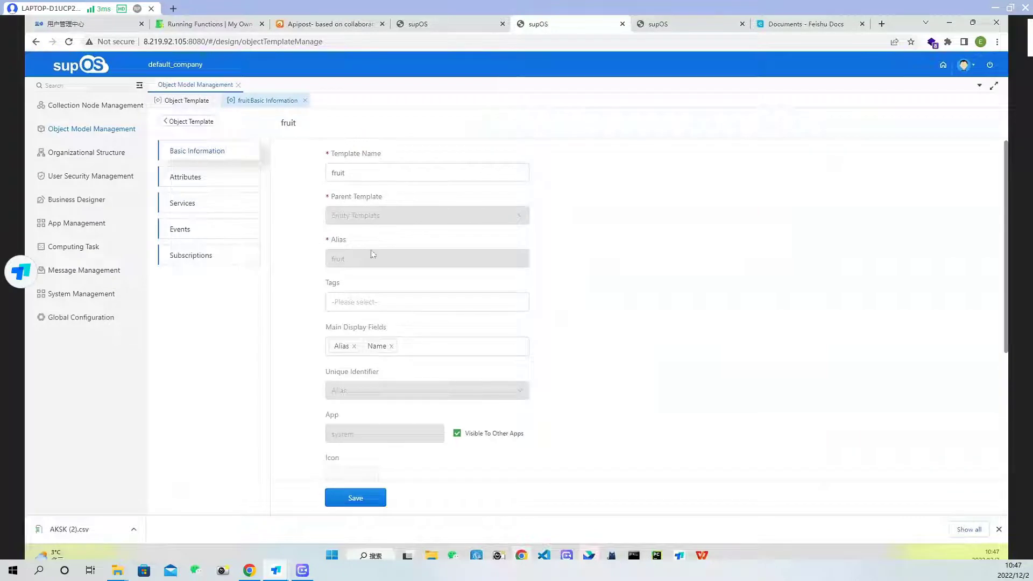
scroll(562, 412, "down", 2)
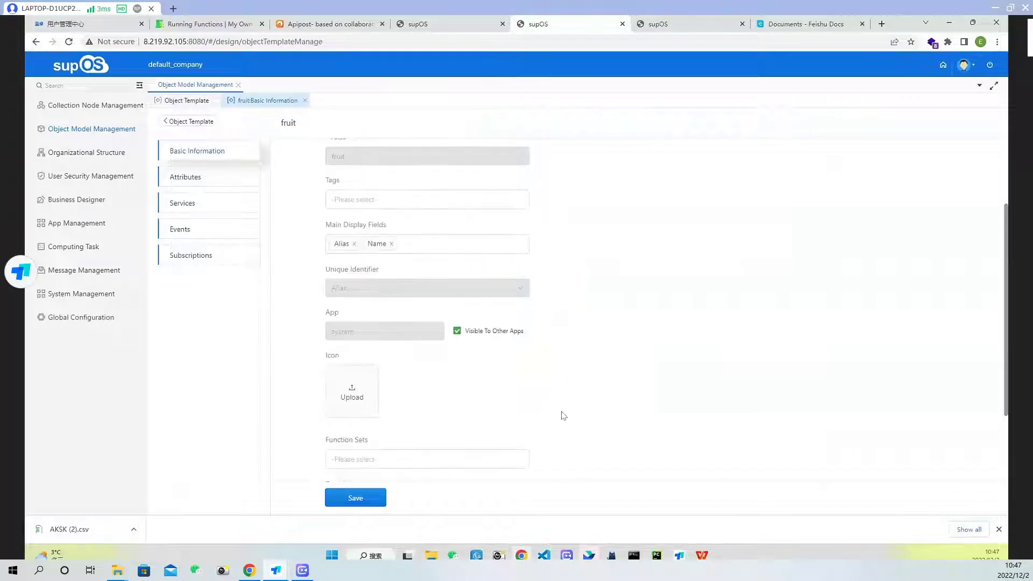
scroll(507, 325, "up", 2)
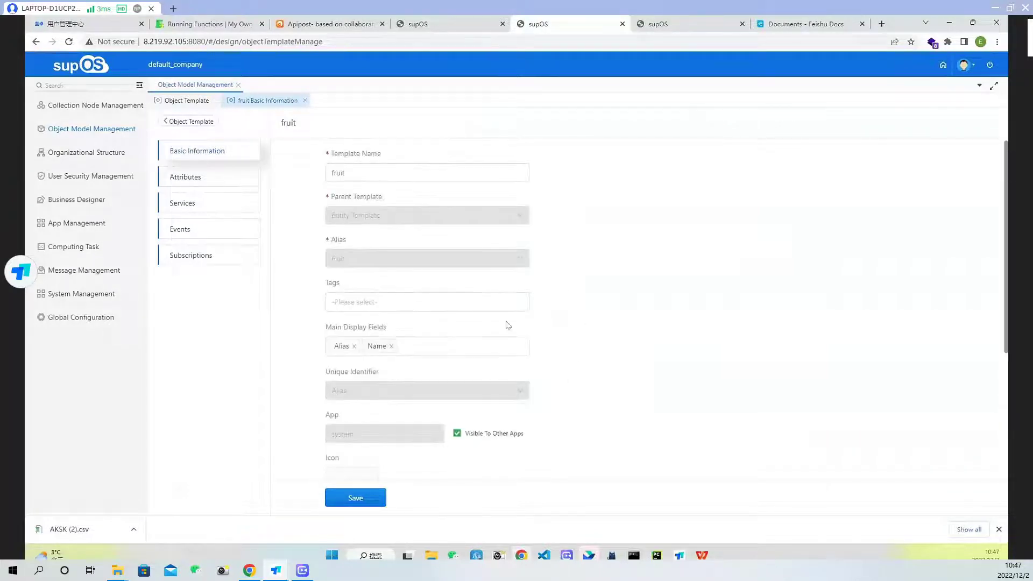
Switch to the documentation site and read the Embedded Template section of Creating Object Template under Factory Modeling.
left_click(231, 23)
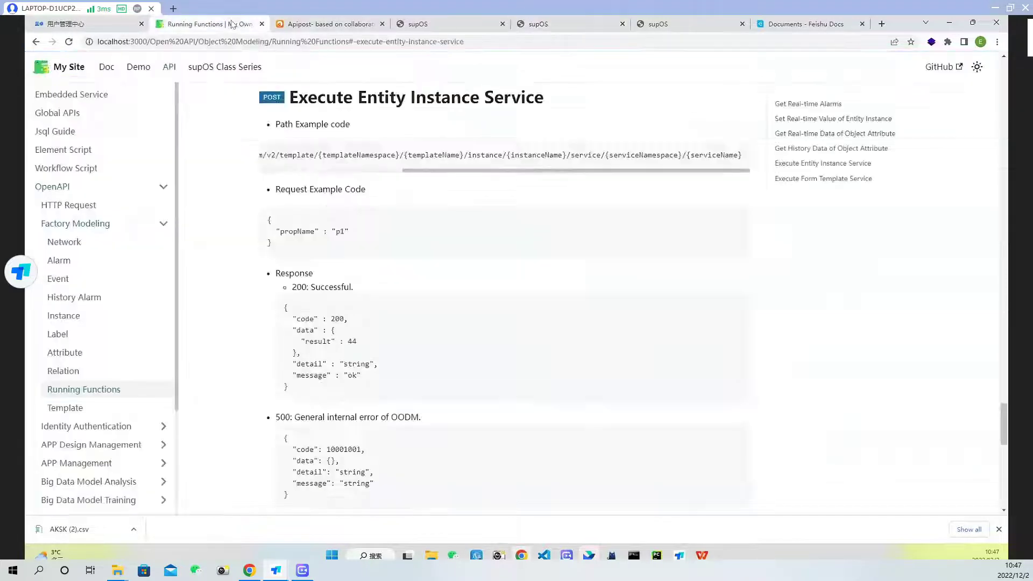
left_click(107, 68)
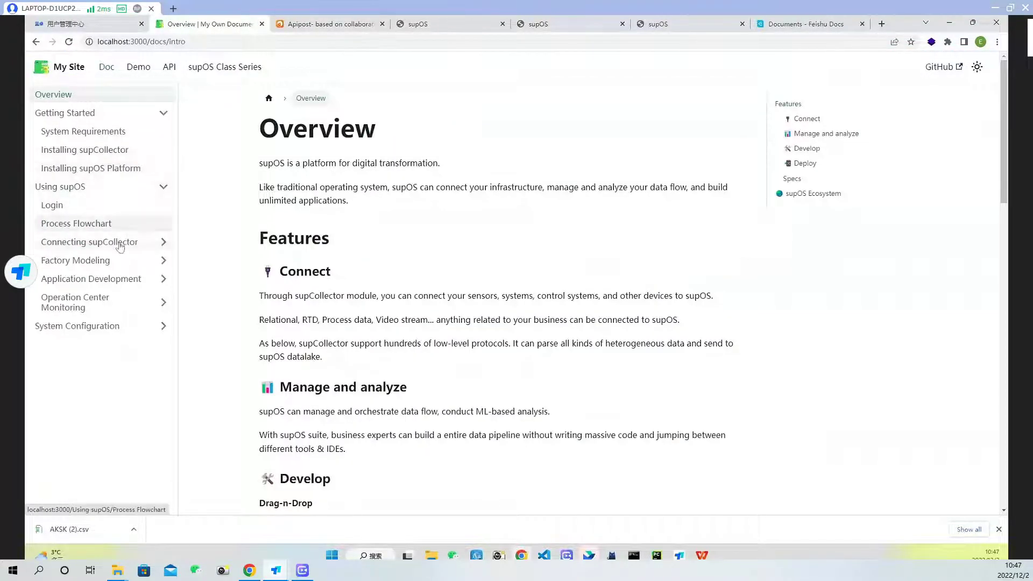
left_click(119, 263)
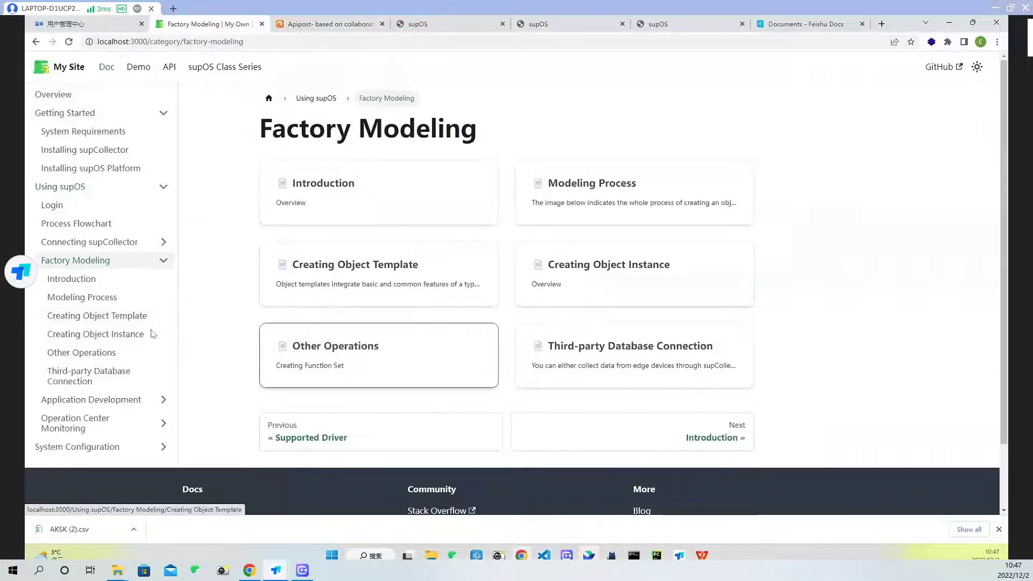
left_click(108, 318)
scroll(438, 358, "down", 4)
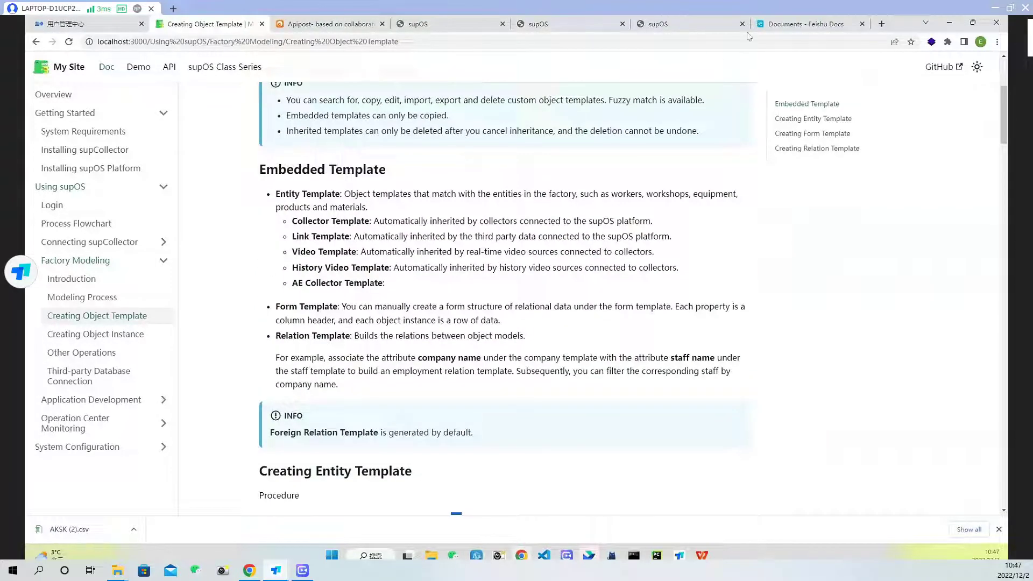
Switch to the other supOS design session, open the fruit template's details and expand its own attributes.
left_click(661, 25)
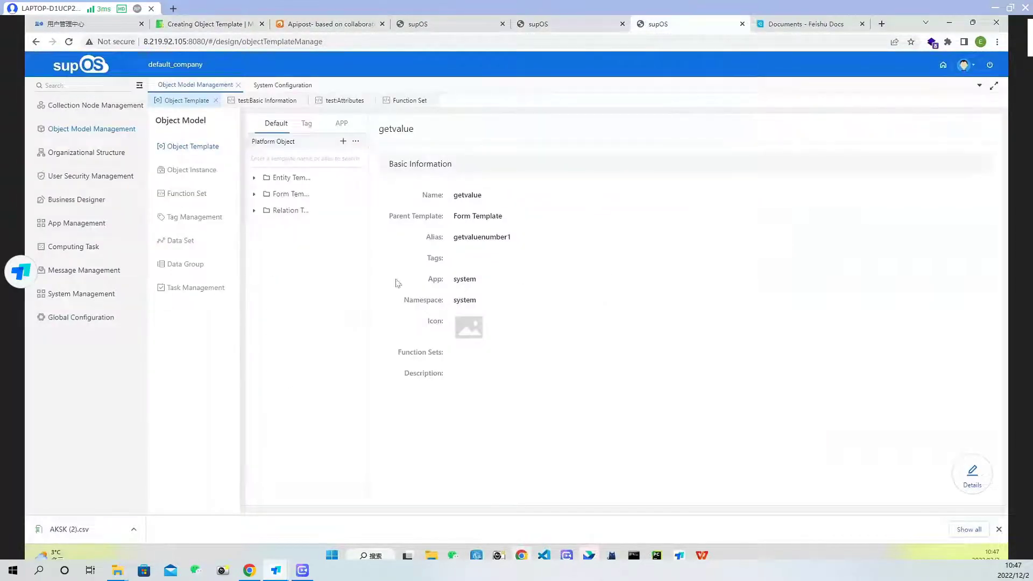
left_click(972, 473)
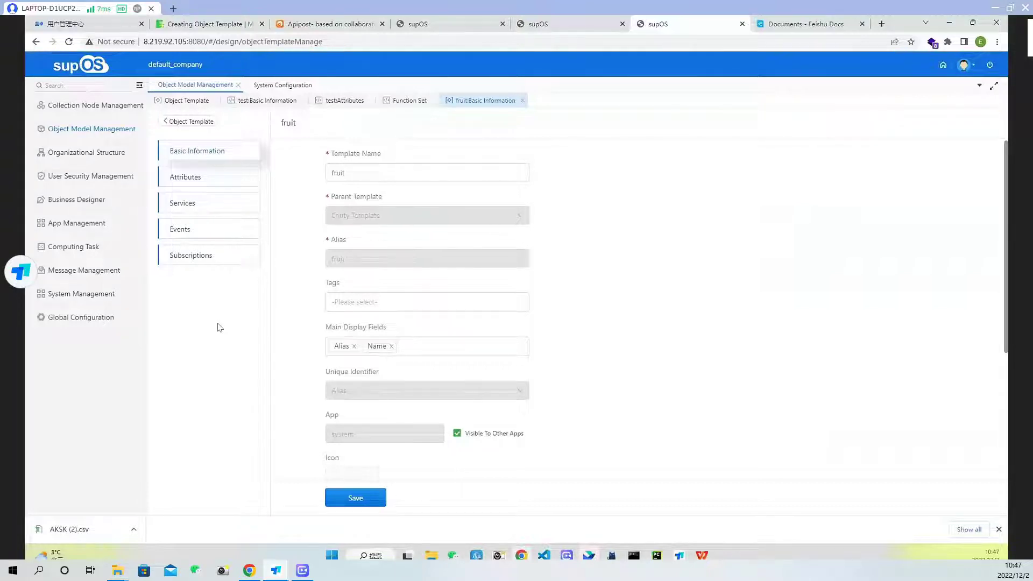
left_click(201, 178)
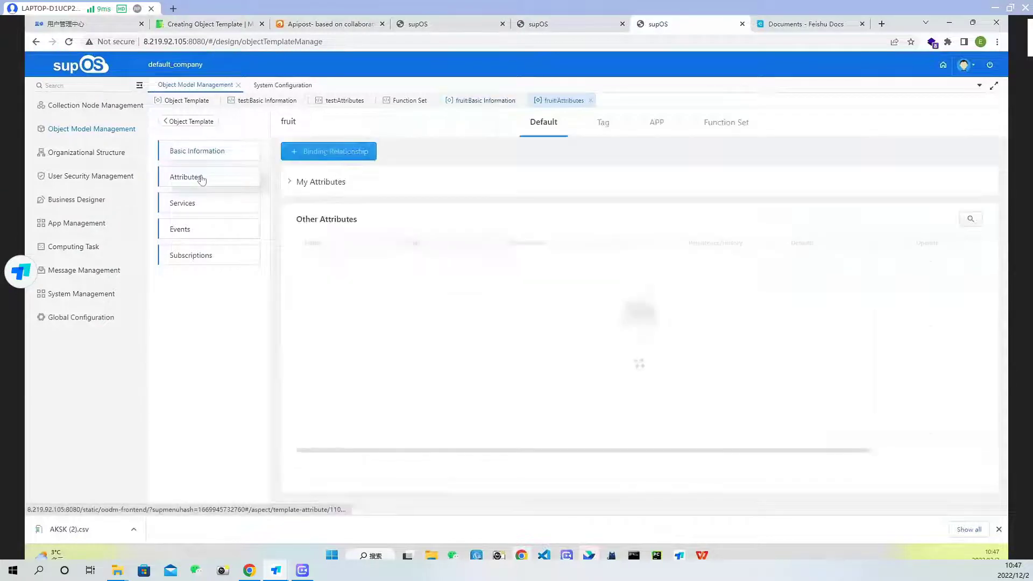
left_click(290, 183)
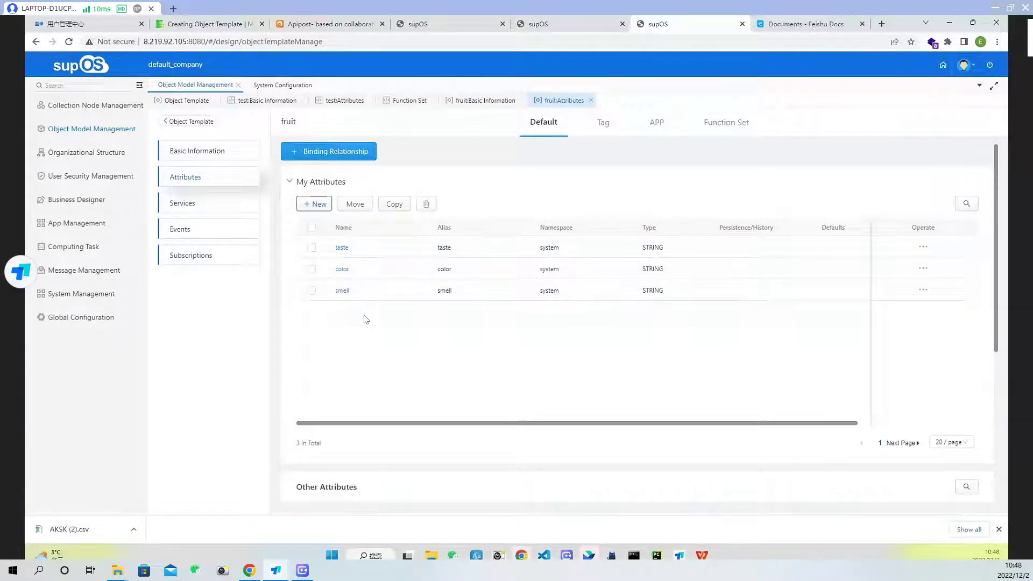
Review the fruit template's services and its own and other events.
left_click(226, 205)
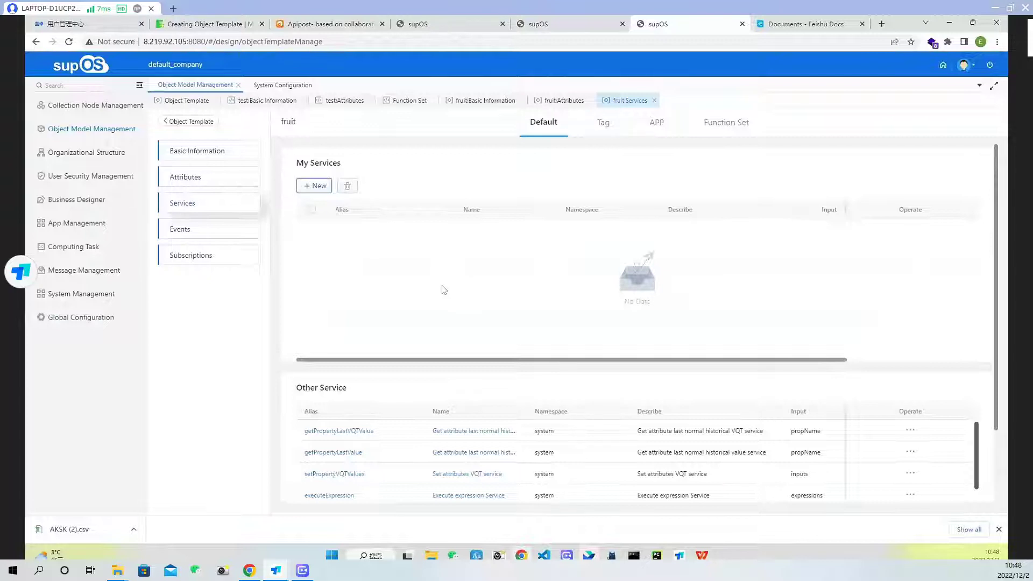
left_click(221, 234)
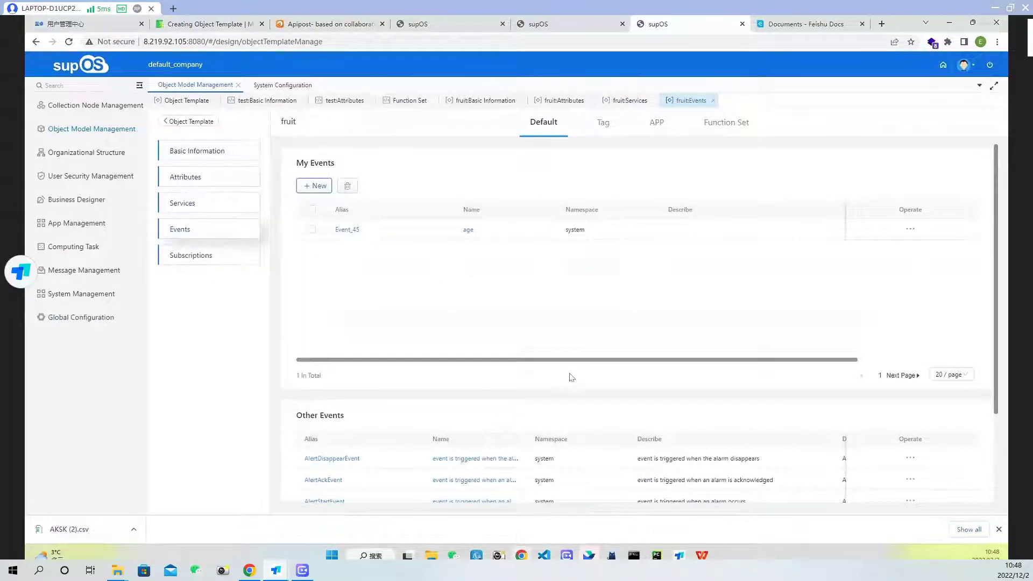
scroll(571, 376, "down", 2)
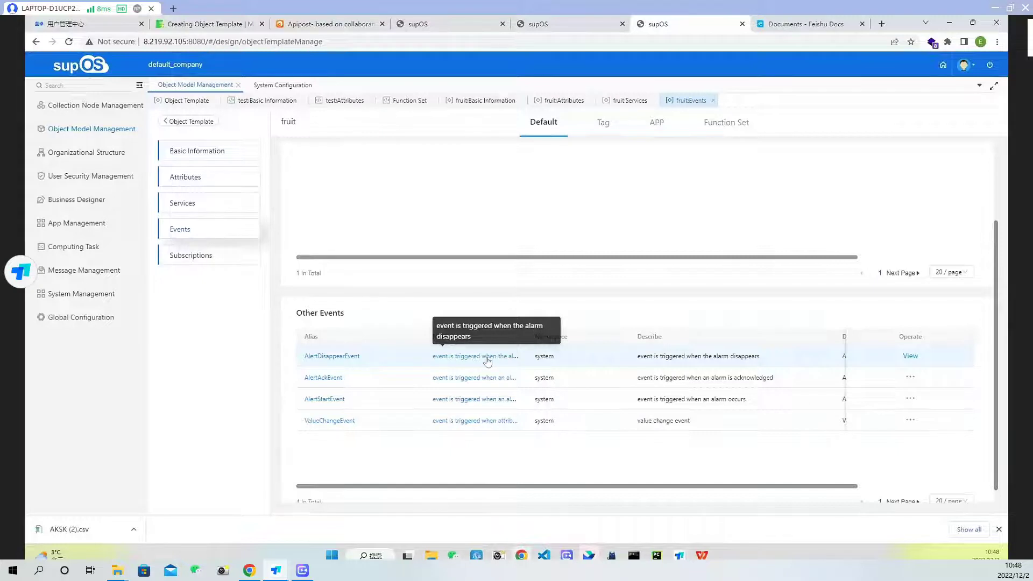
scroll(558, 460, "up", 2)
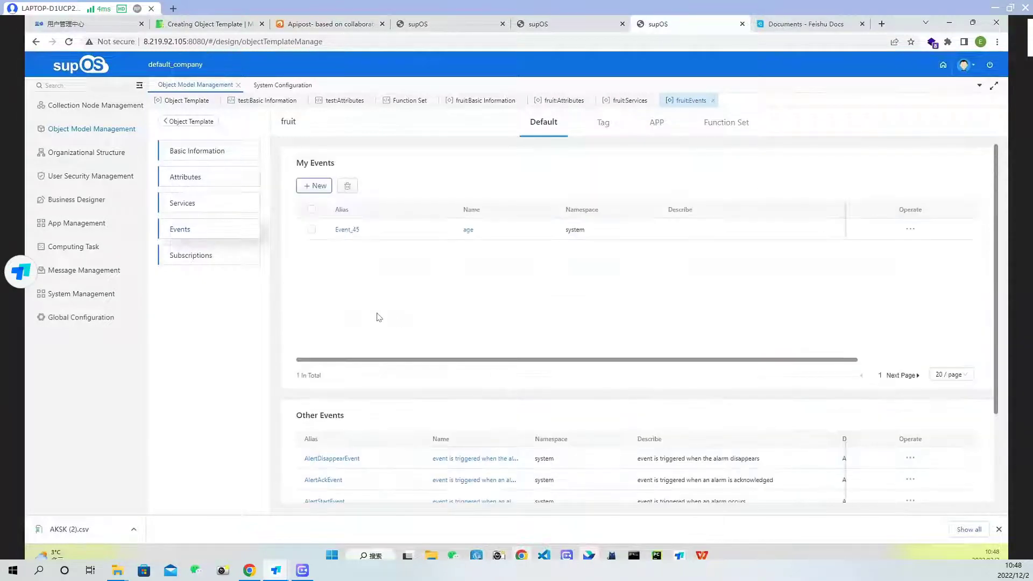
Inspect the settings of the fruit template's taste and color attributes without changing them.
left_click(220, 177)
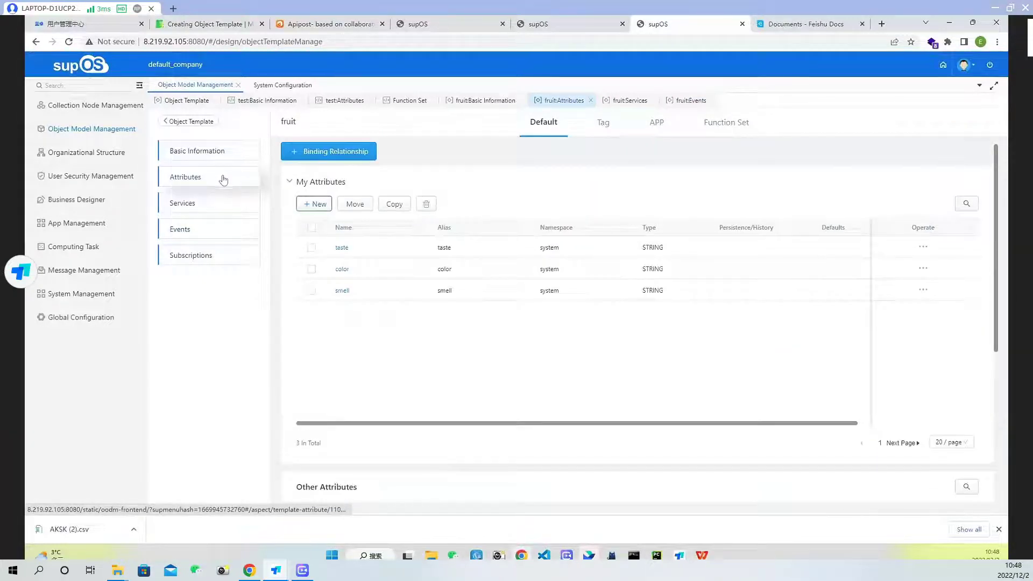
left_click(341, 248)
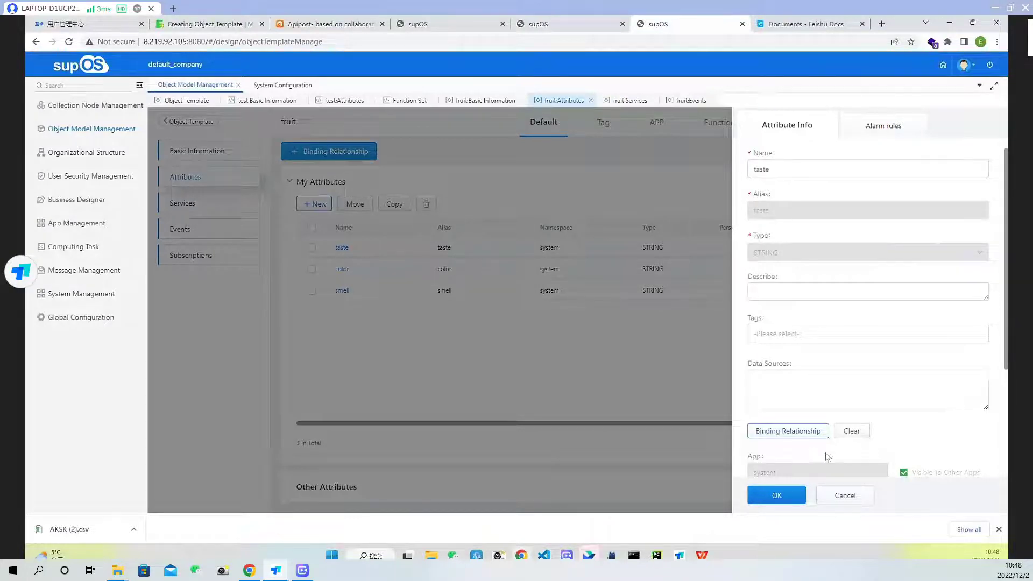
left_click(845, 495)
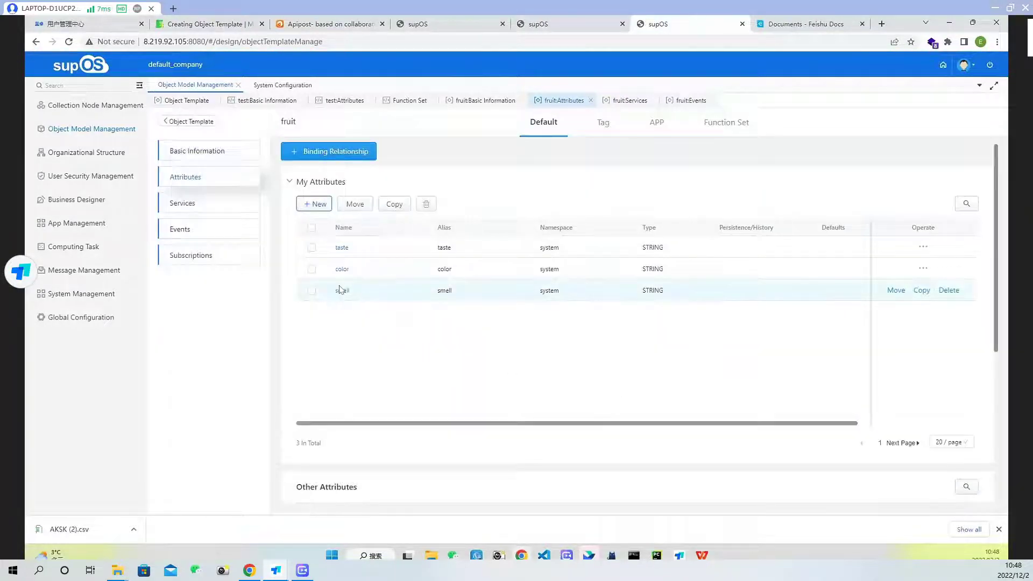
left_click(342, 269)
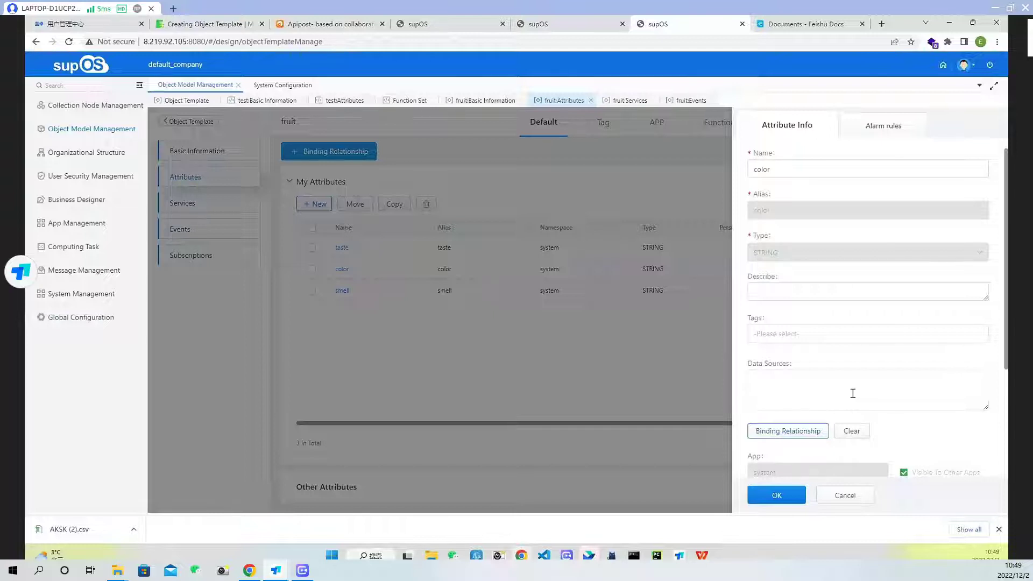
left_click(856, 496)
Review the fruit template's events and subscriptions, and return to the object template list.
left_click(273, 251)
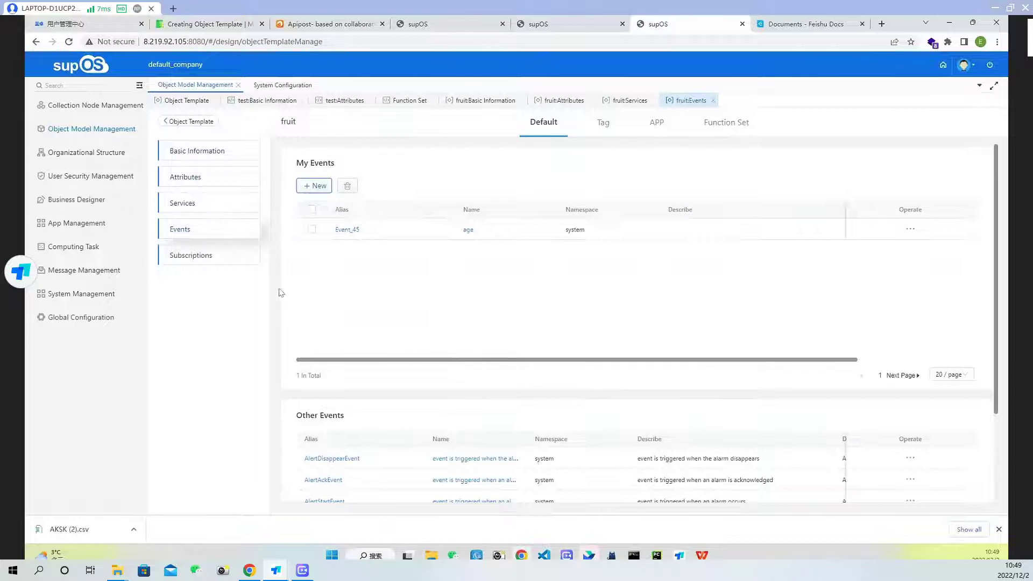
left_click(226, 261)
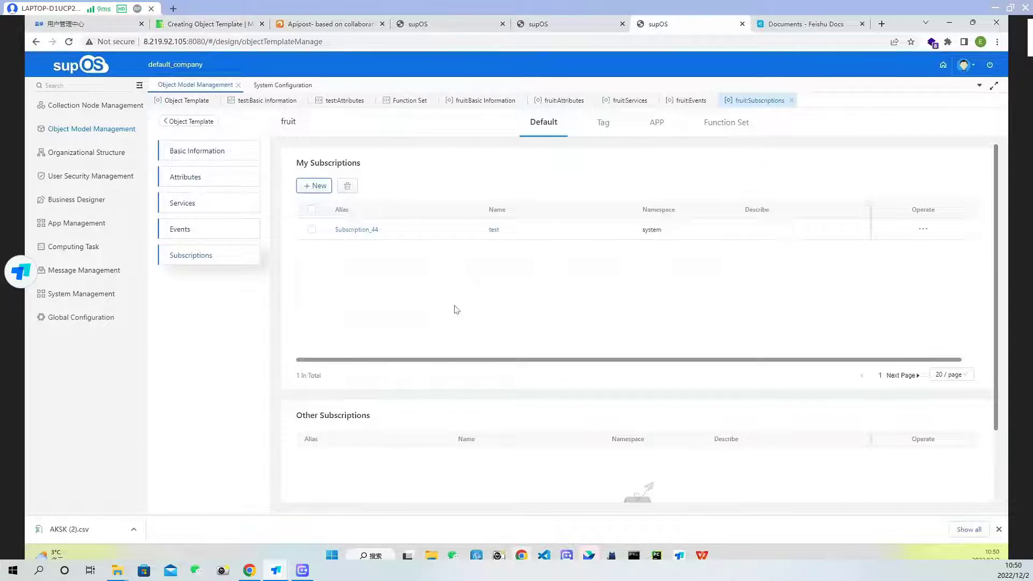
left_click(193, 123)
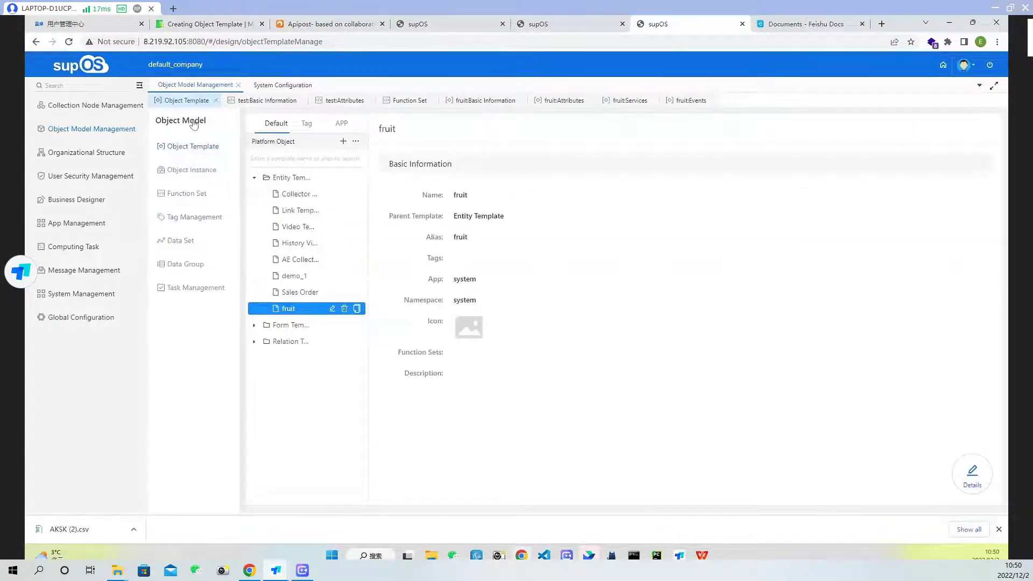
left_click(299, 179)
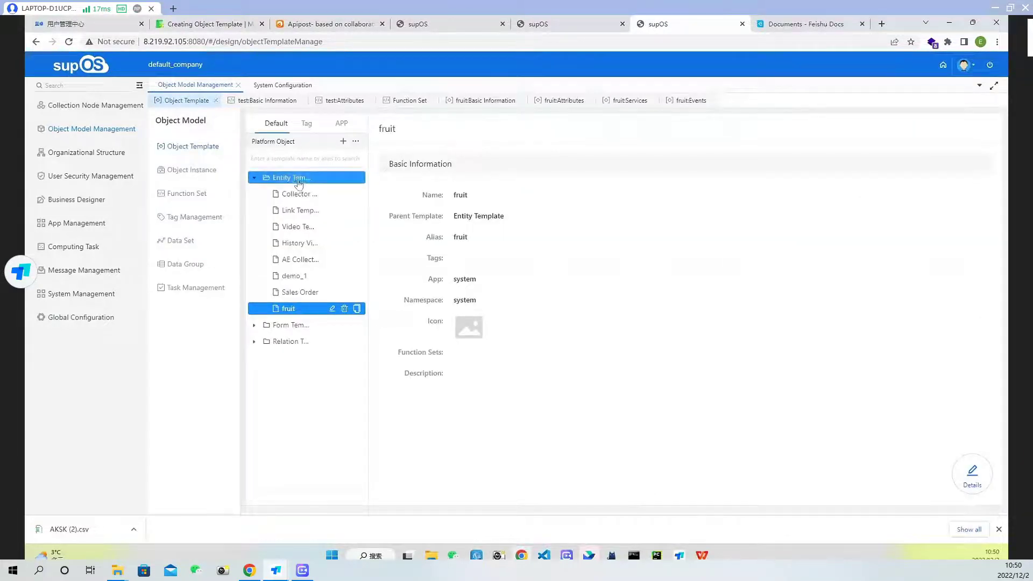
Open the object instances and show those belonging to the fruit entity template.
left_click(192, 170)
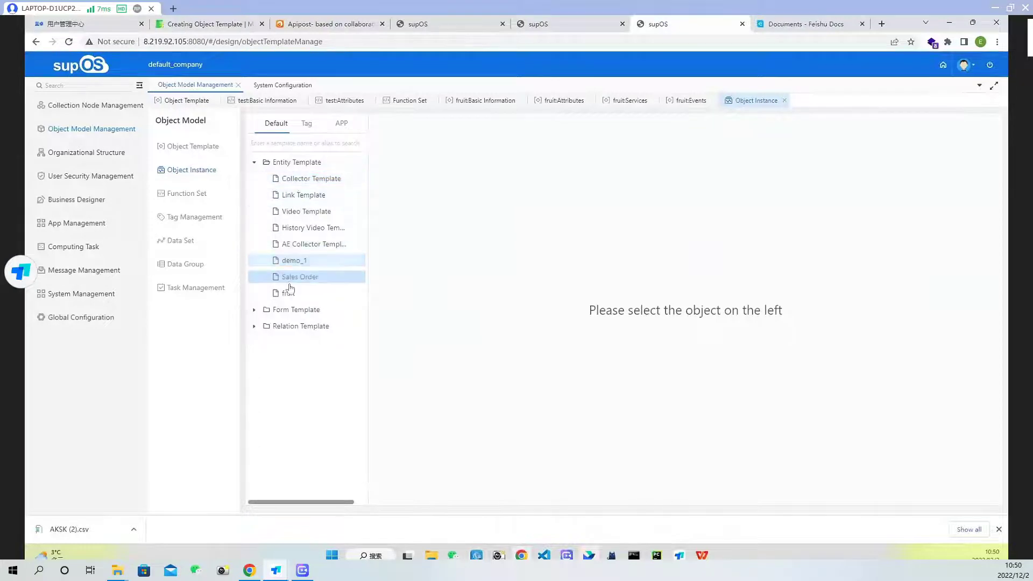
left_click(200, 146)
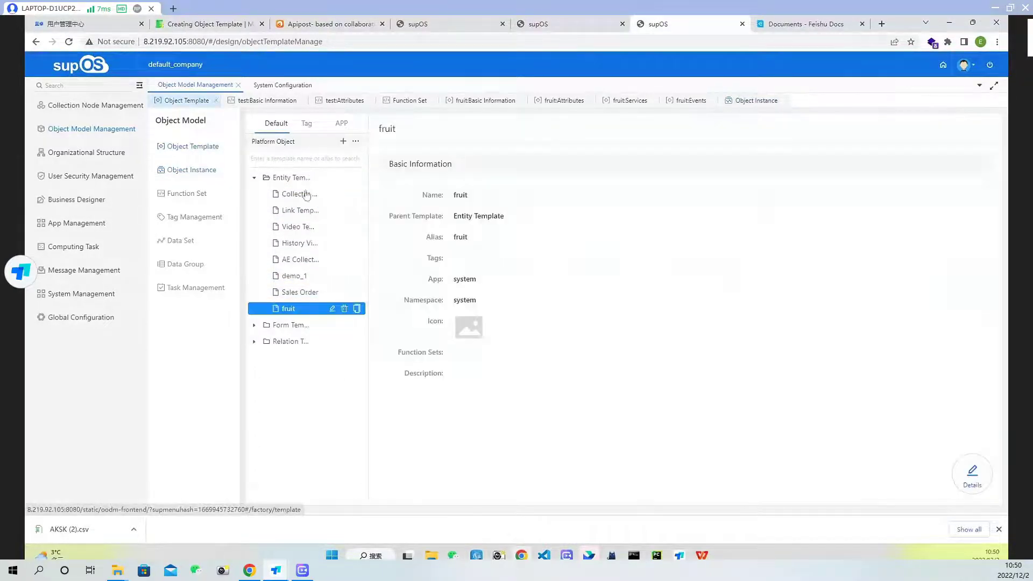
left_click(207, 171)
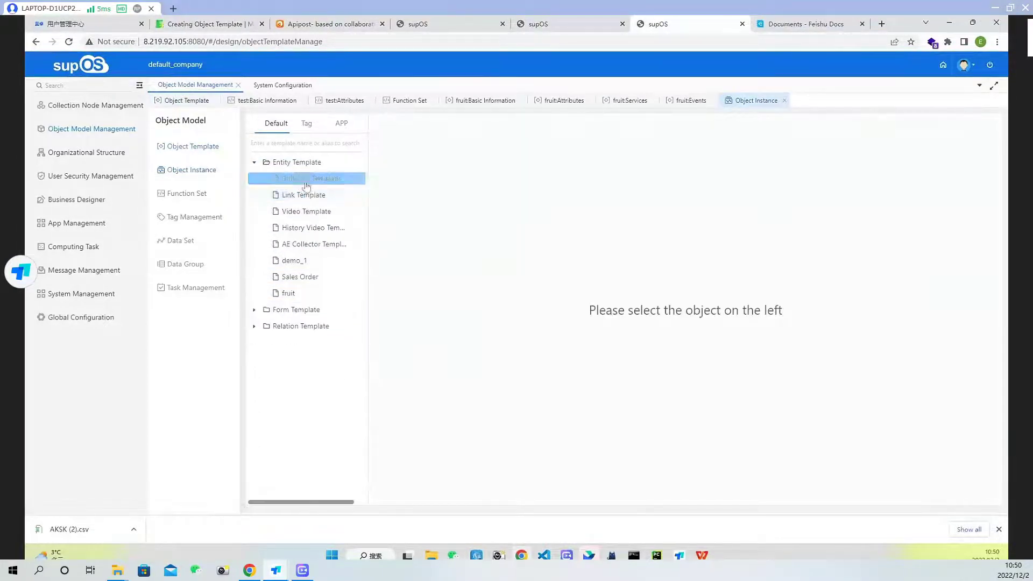
left_click(289, 293)
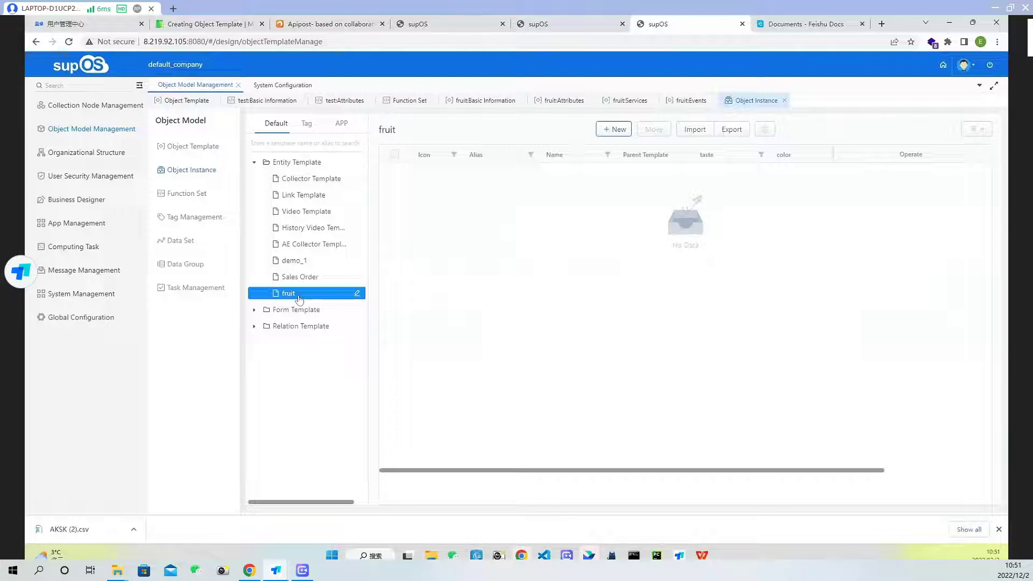
Create a new instance of the fruit template with the name apple and the alias apple, and save it.
left_click(613, 130)
left_click(457, 173)
type("a")
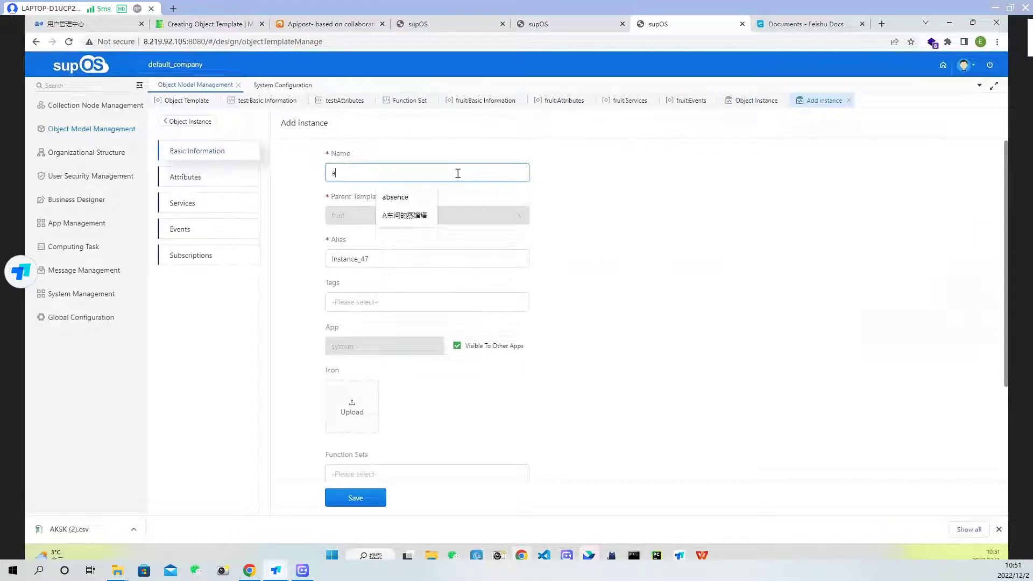
type("pple")
right_click(457, 172)
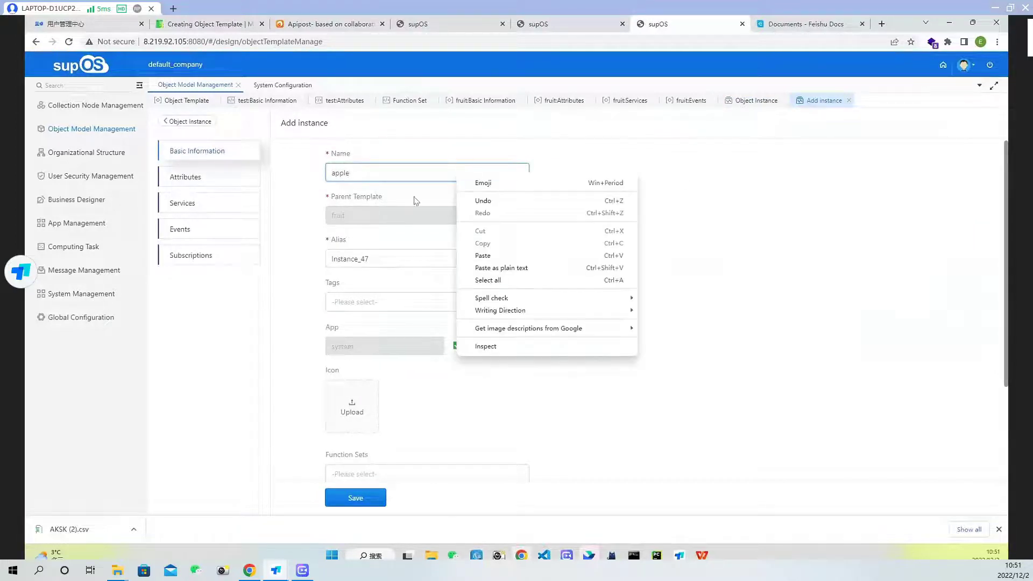
double_click(345, 259)
type("apple")
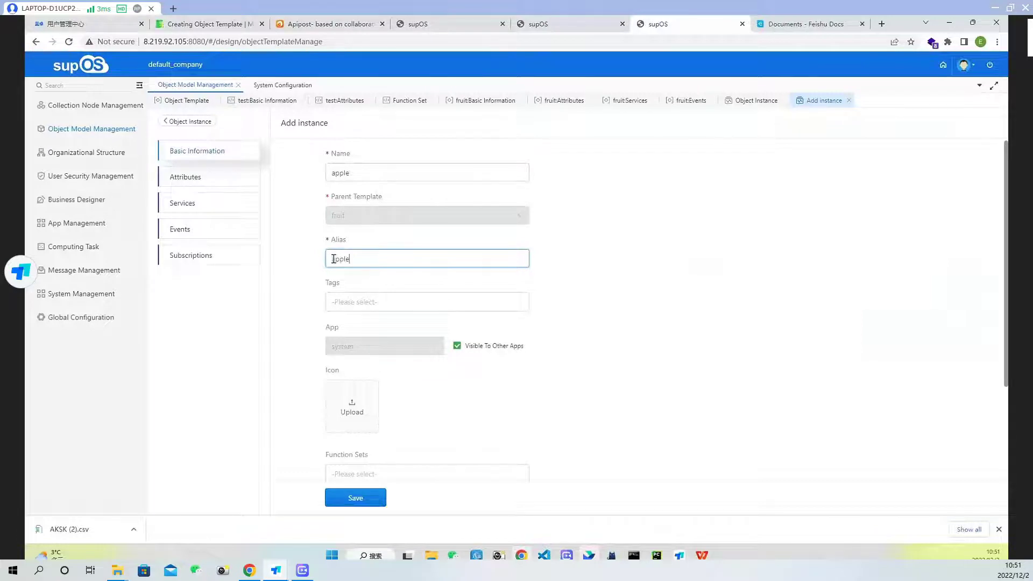
scroll(486, 414, "down", 1)
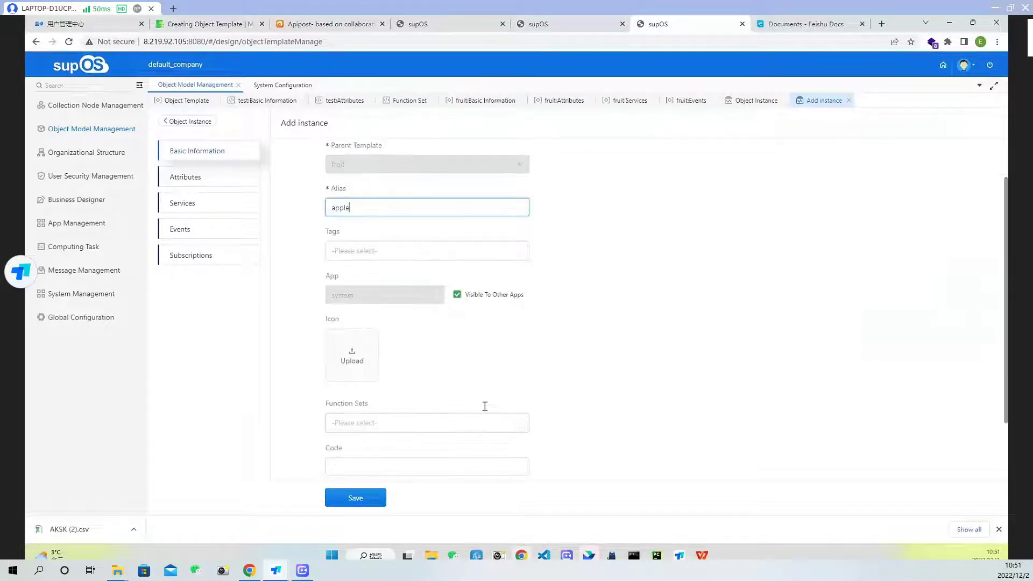
scroll(596, 400, "up", 1)
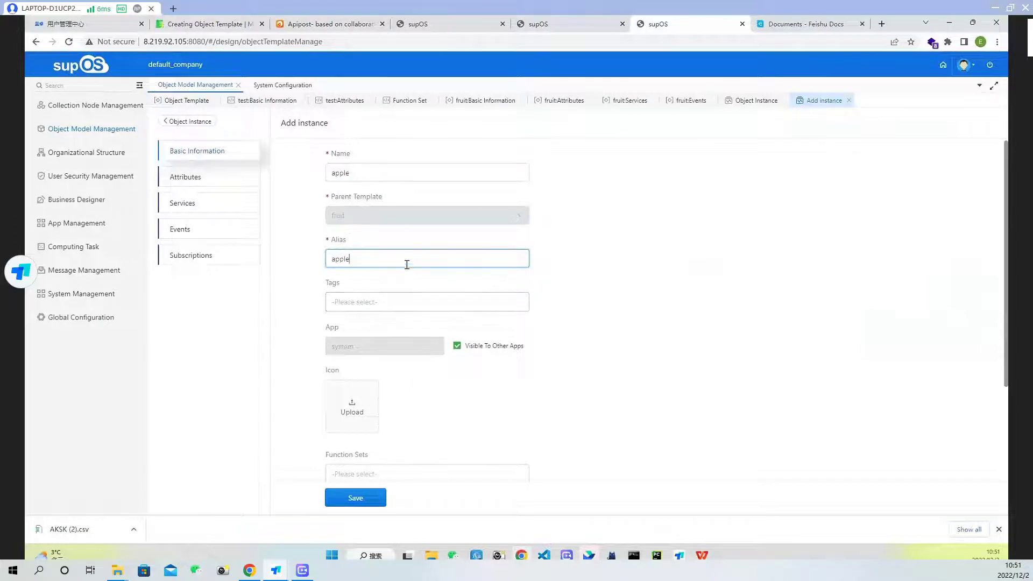
left_click(360, 499)
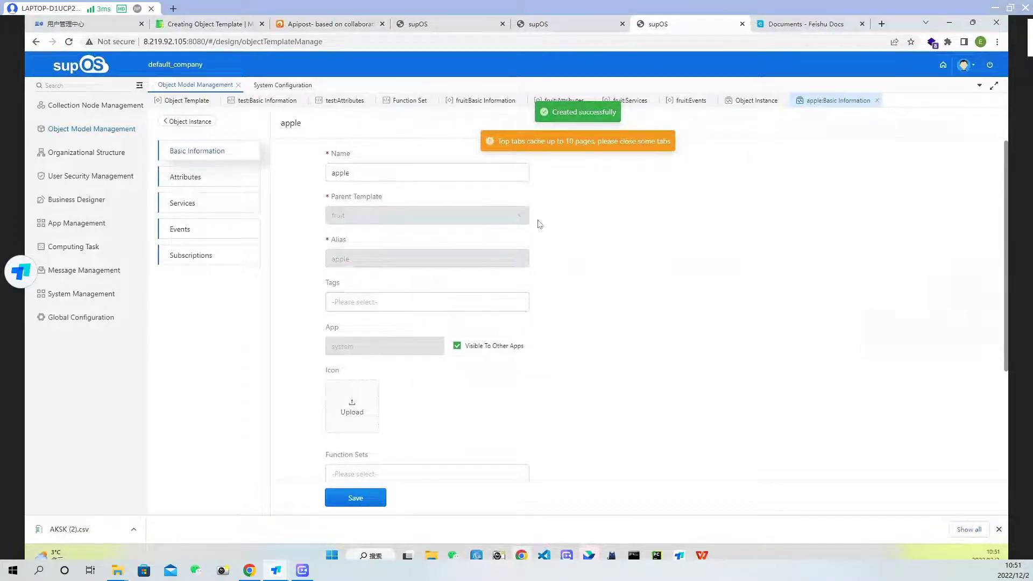
Close the open fruit events and fruit services pages and return to the apple instance's basic information.
left_click(691, 101)
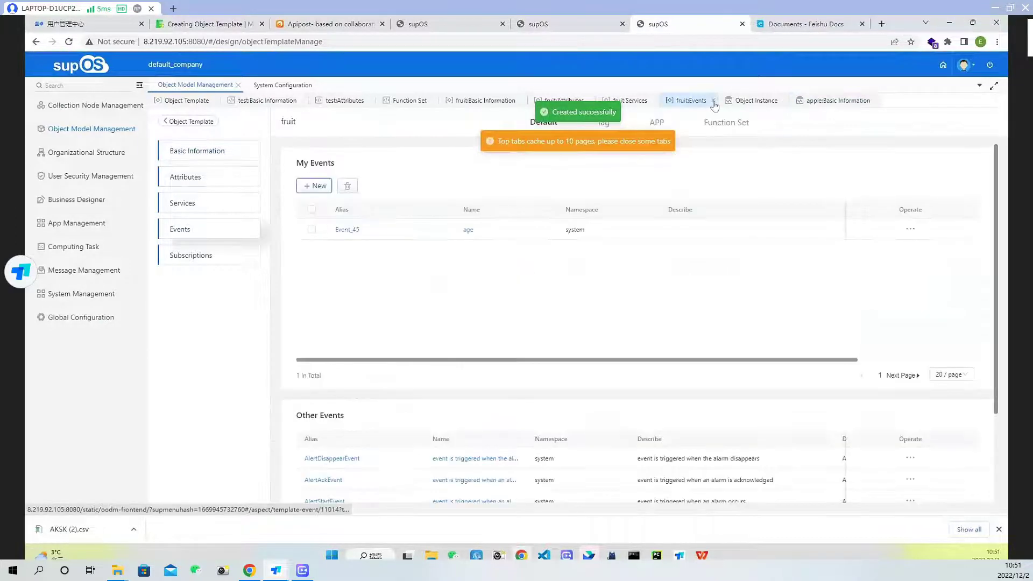
left_click(713, 101)
left_click(642, 105)
left_click(654, 100)
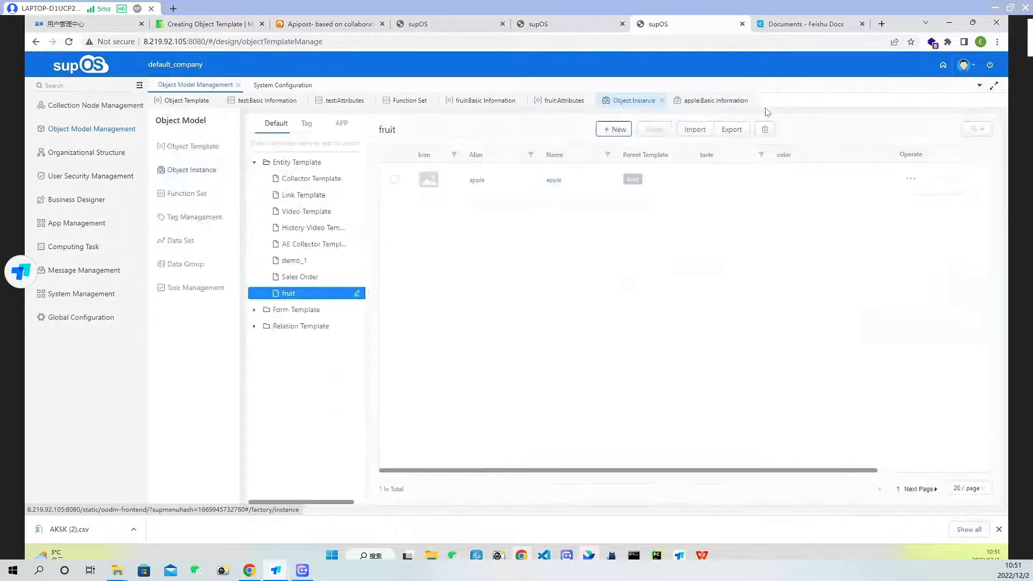
left_click(718, 102)
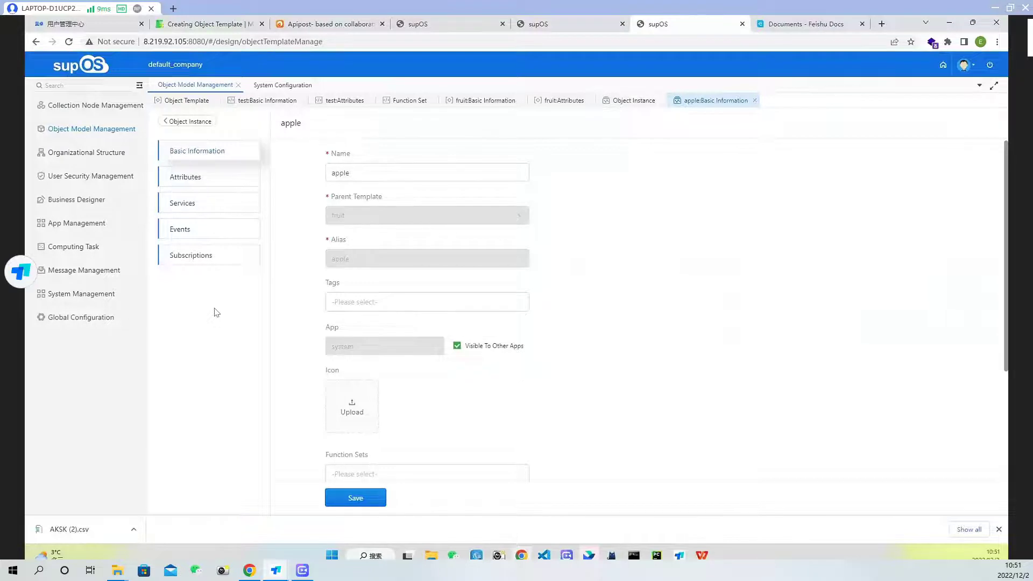
Open the apple instance's attributes and review those inherited from the fruit template.
left_click(214, 182)
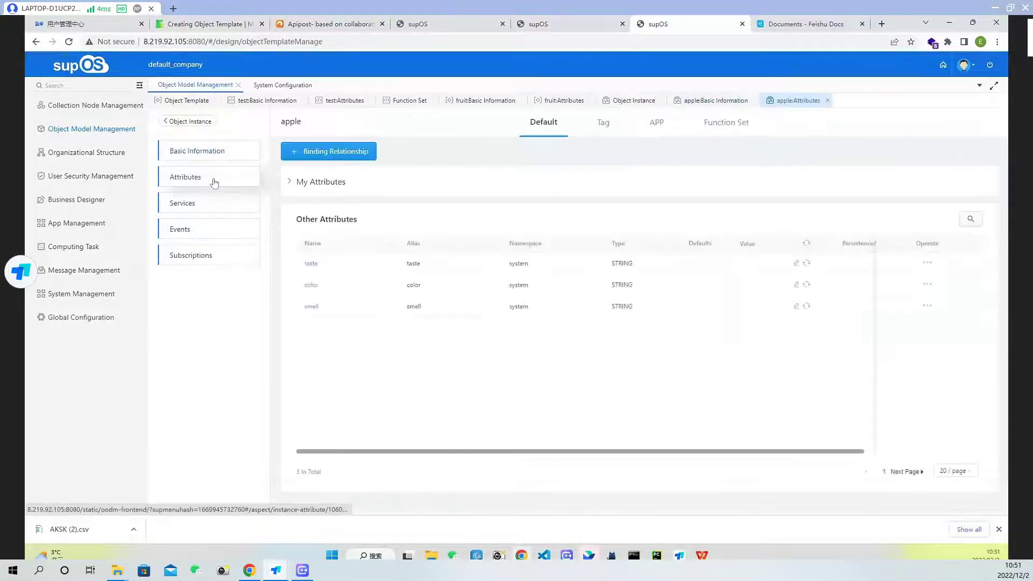
left_click(291, 182)
left_click(291, 181)
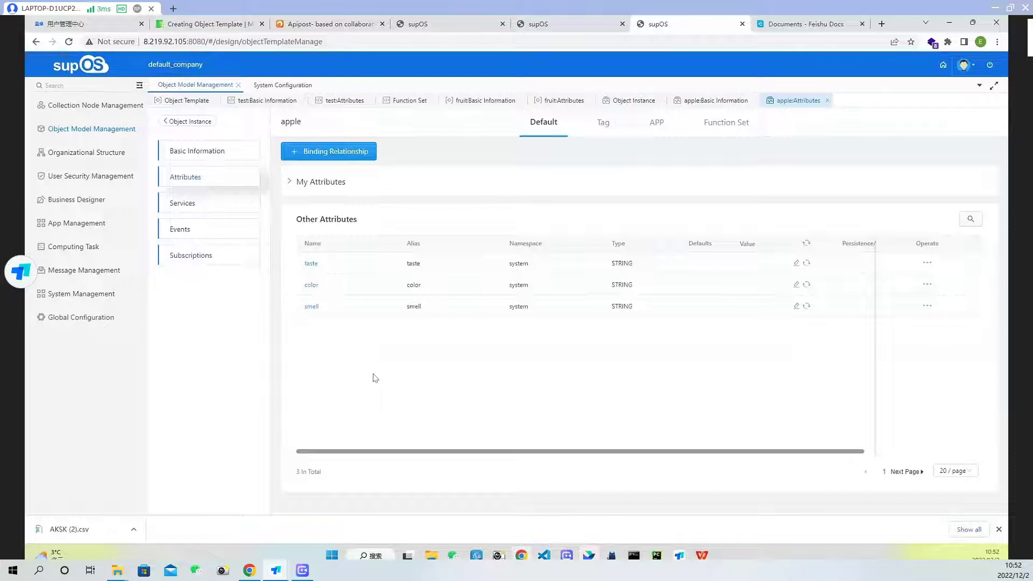
Add an own attribute of type STRING to apple with name and alias shape, and reopen its settings to check and save them.
left_click(294, 182)
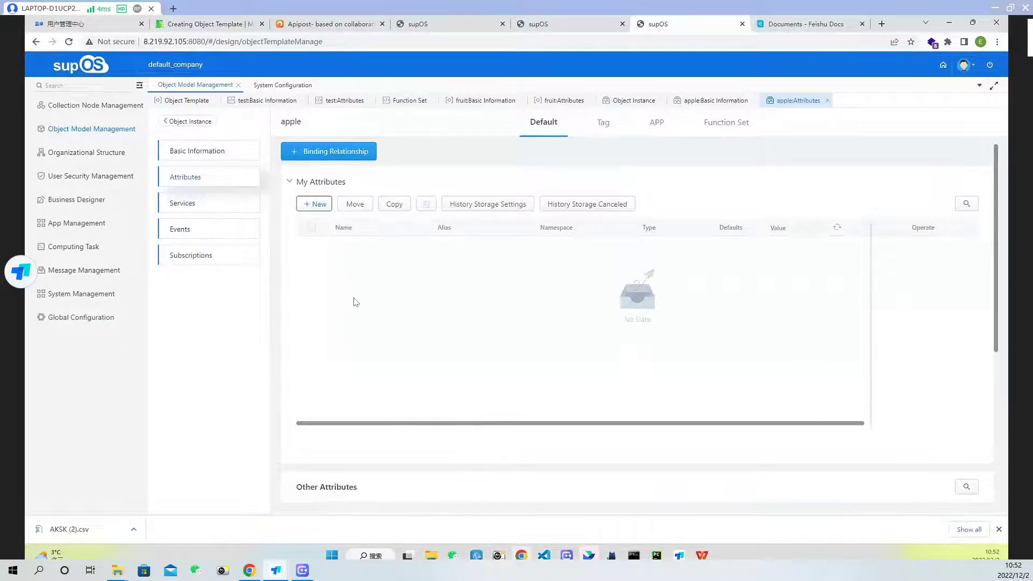
left_click(314, 204)
left_click(785, 170)
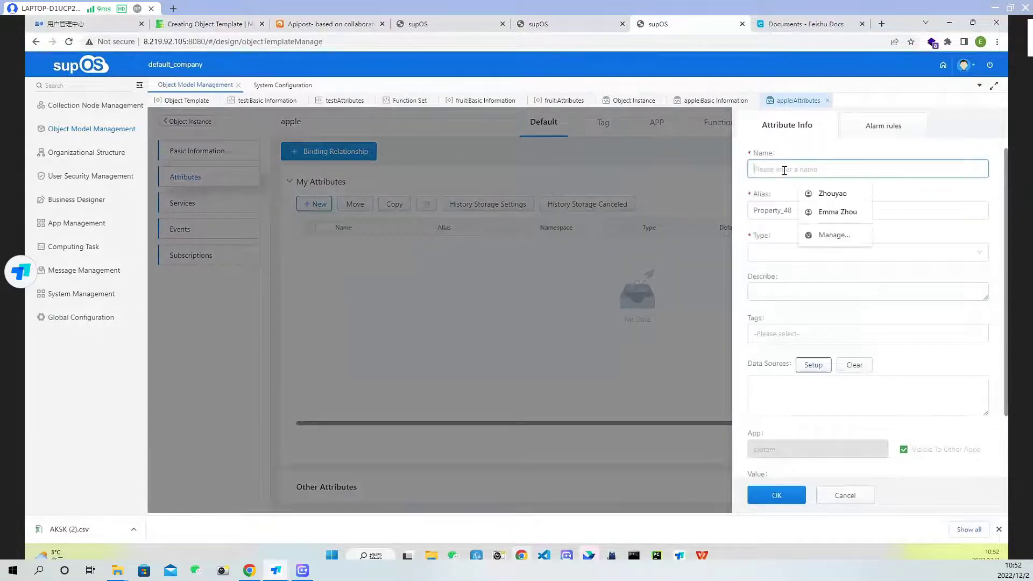
type("shape")
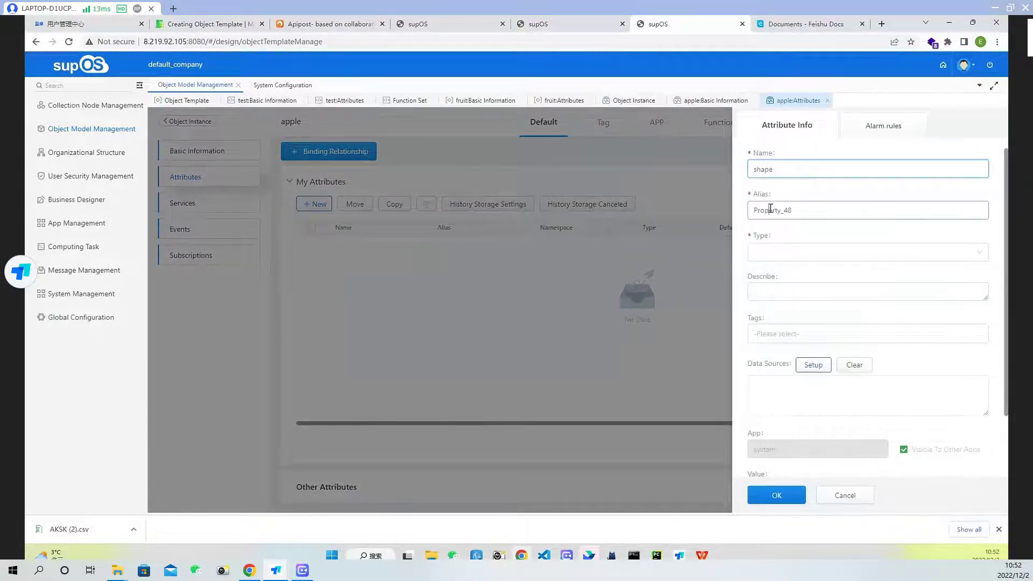
double_click(770, 209)
type("shape")
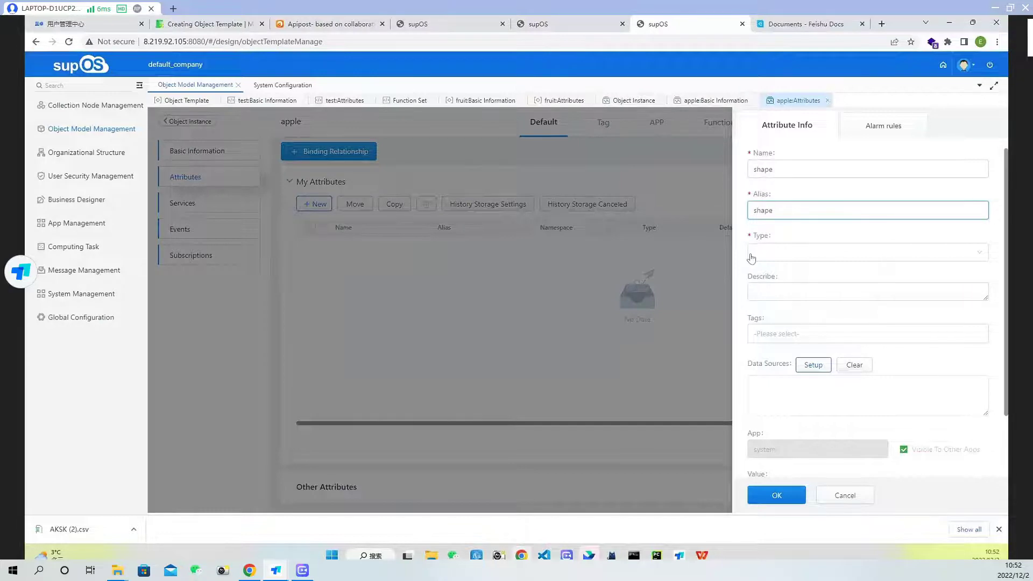
left_click(752, 258)
left_click(783, 289)
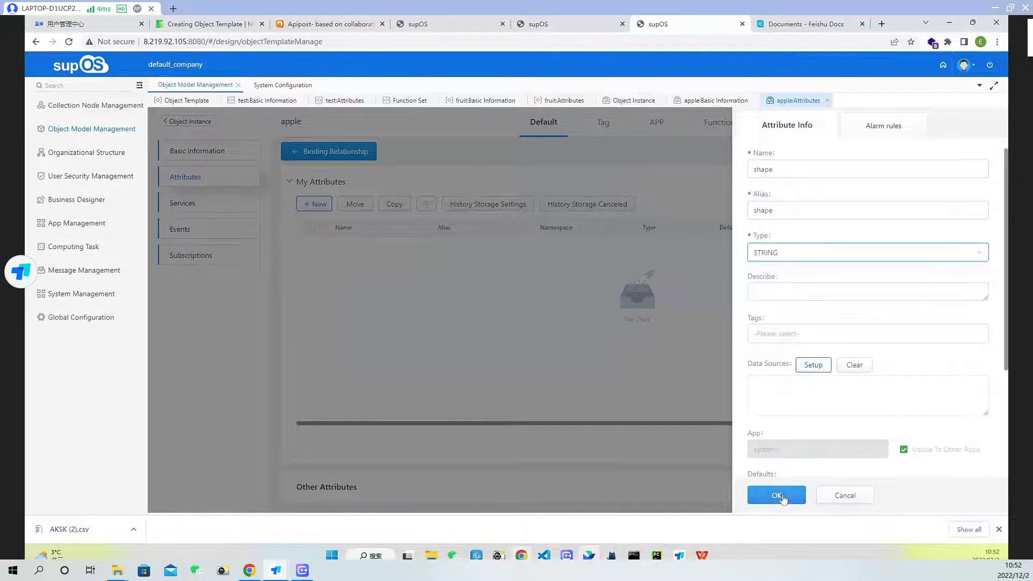
left_click(783, 498)
left_click(343, 247)
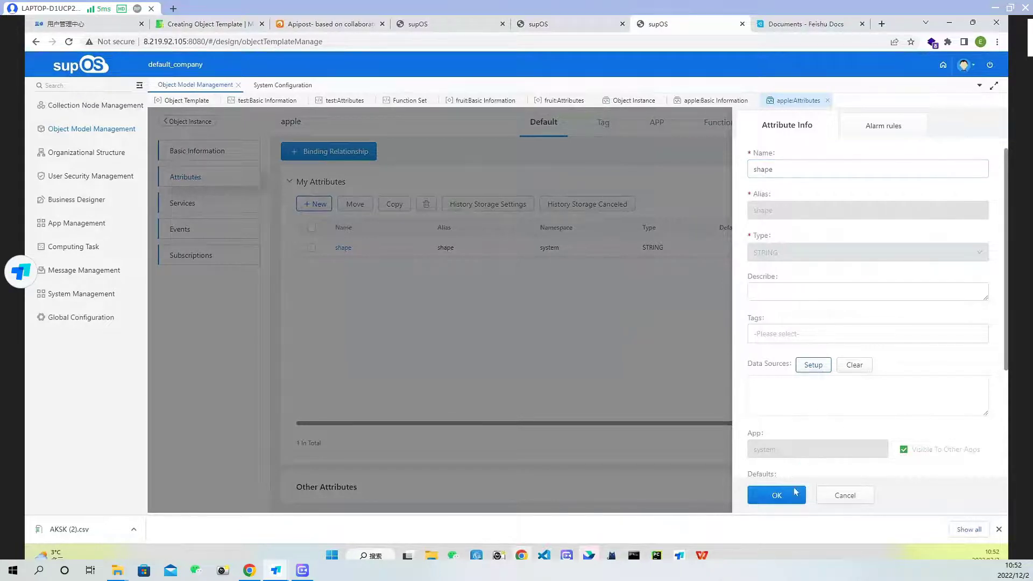
left_click(779, 495)
Review the apple instance's services, its own and other events, and its subscriptions.
left_click(220, 207)
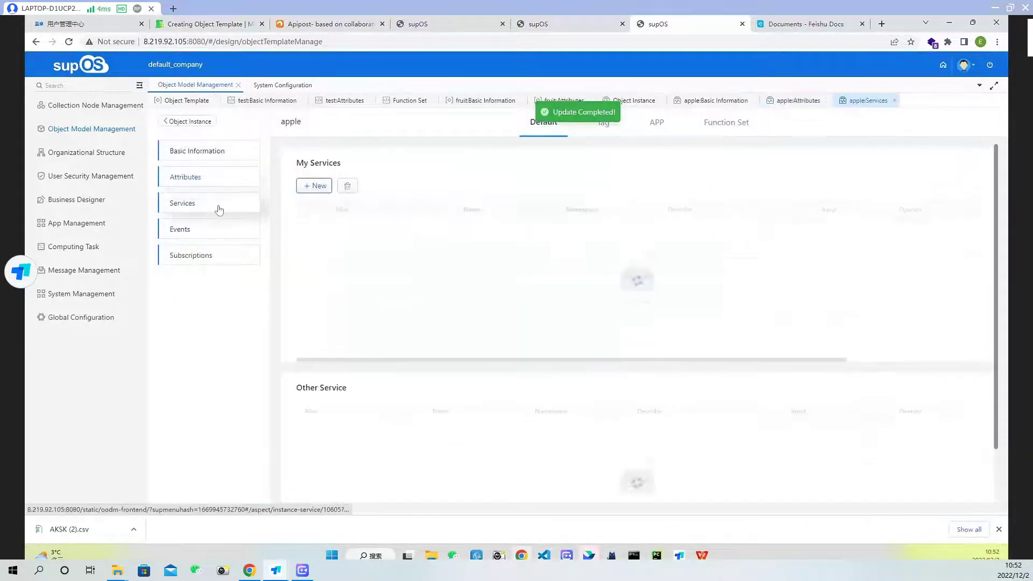
left_click(223, 180)
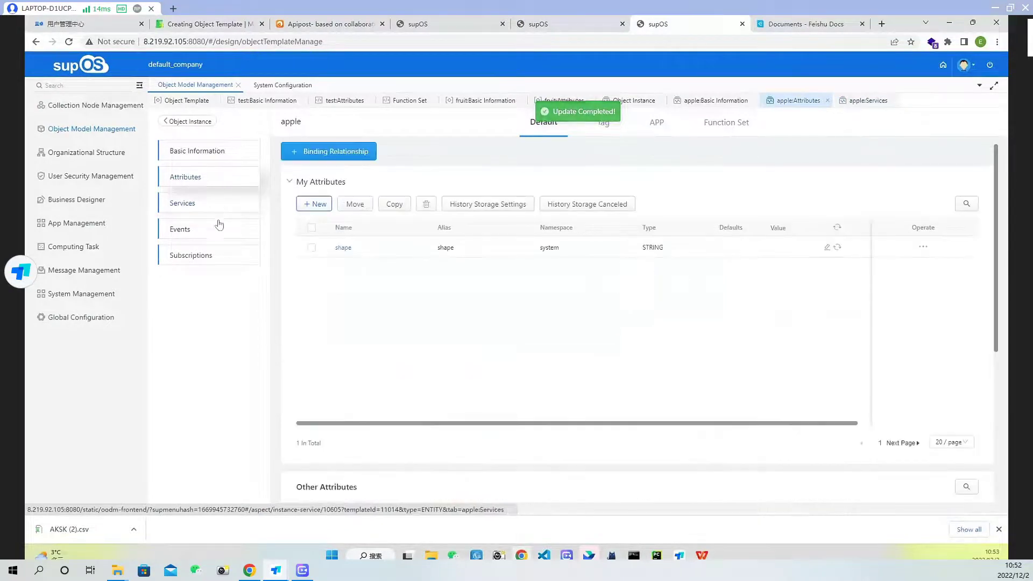
left_click(217, 231)
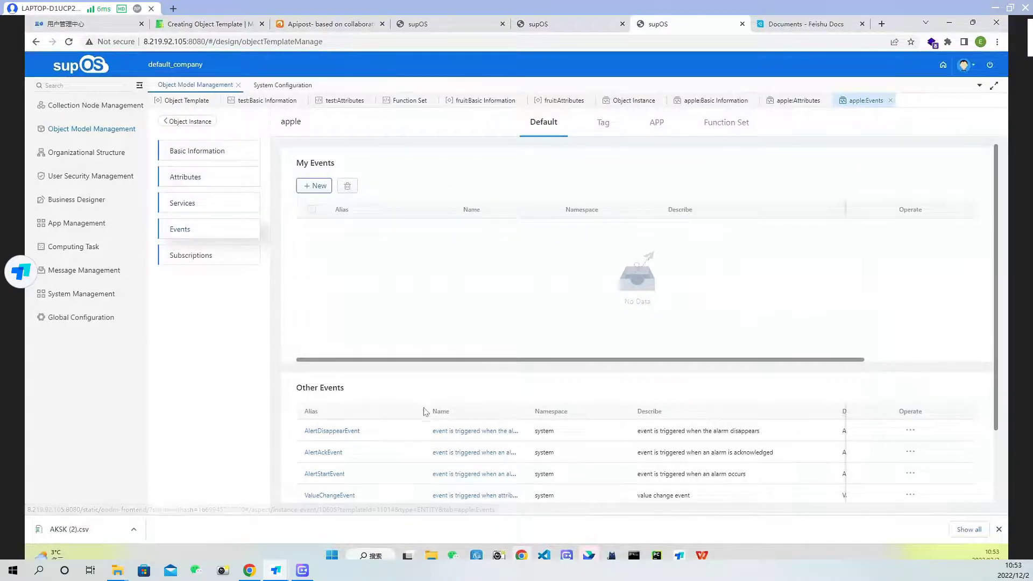
scroll(340, 377, "down", 2)
scroll(472, 436, "up", 2)
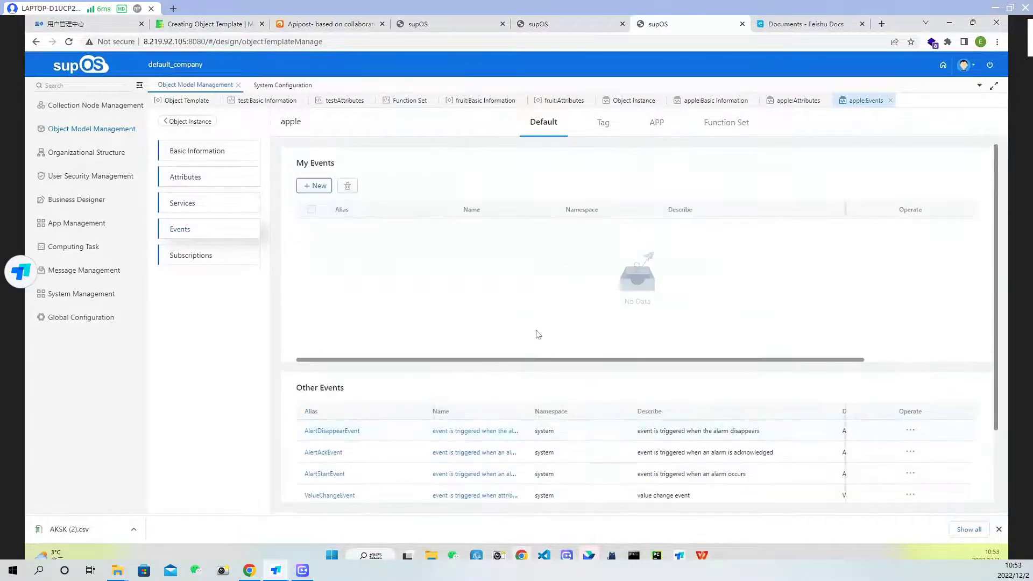
left_click(227, 261)
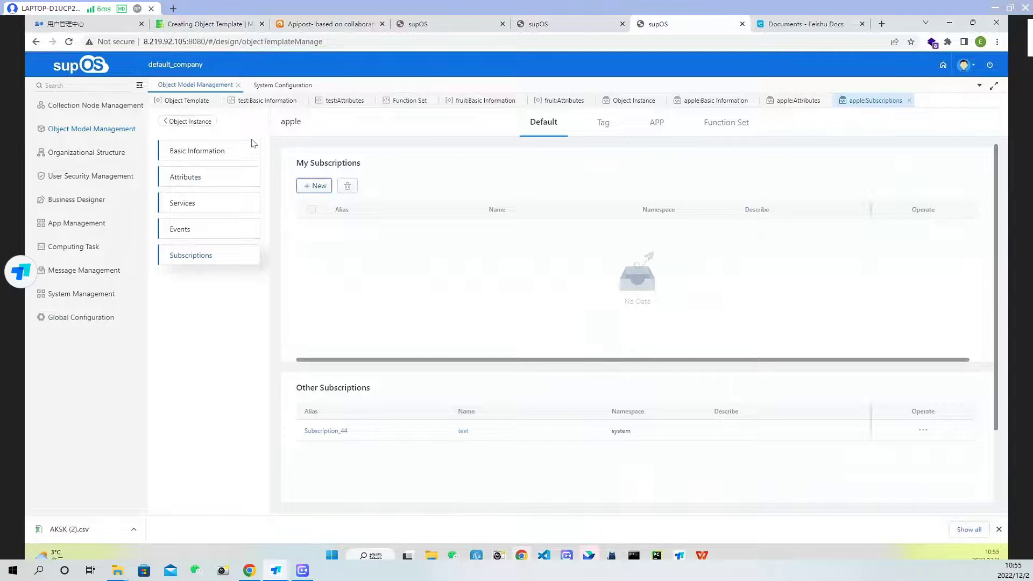
Return to the object templates and open the details of the Sales Order form template.
left_click(189, 122)
left_click(177, 146)
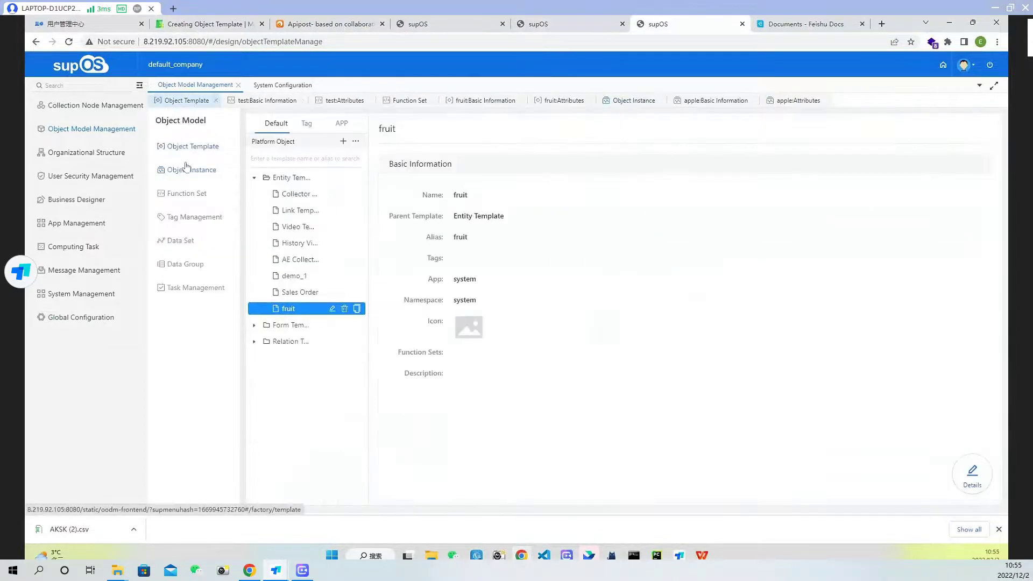
left_click(255, 325)
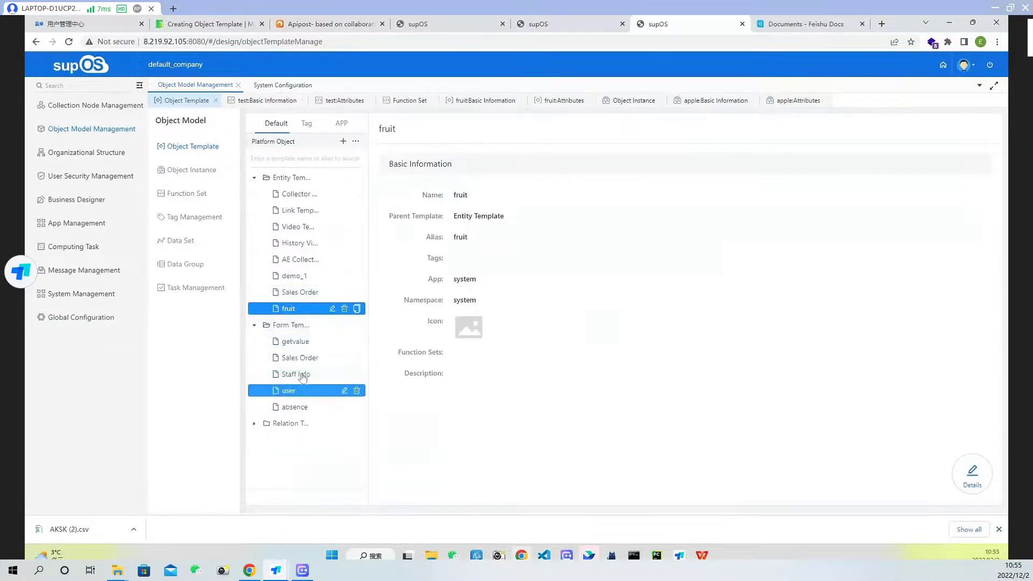
left_click(309, 359)
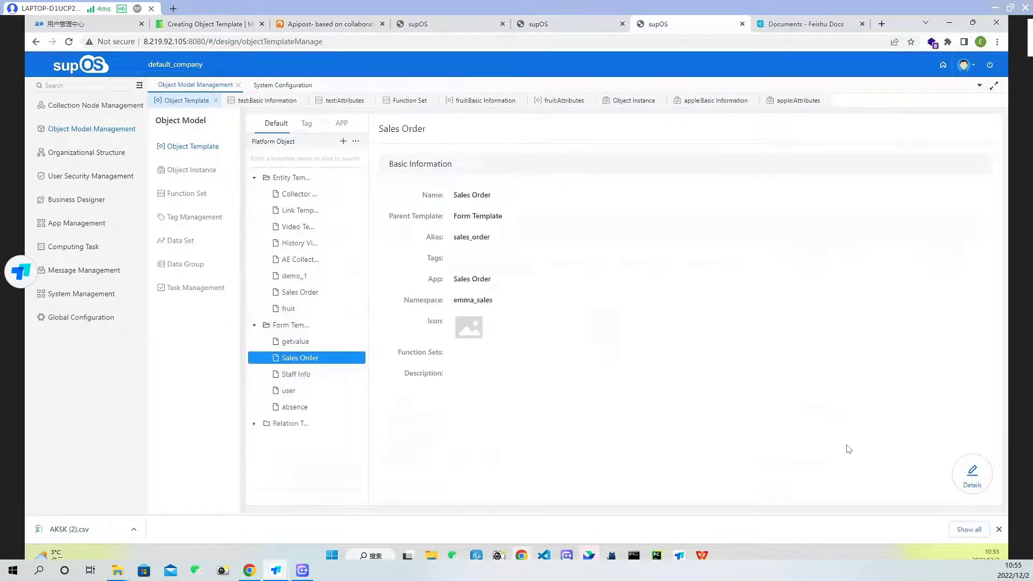
left_click(972, 474)
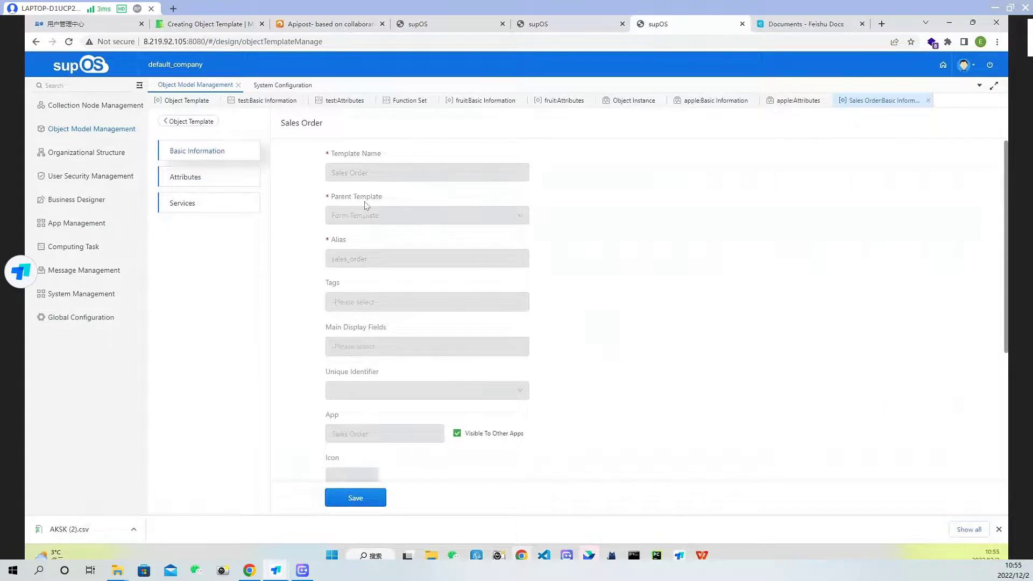
Review the Sales Order form template's own and other attributes and its services.
left_click(183, 177)
left_click(203, 203)
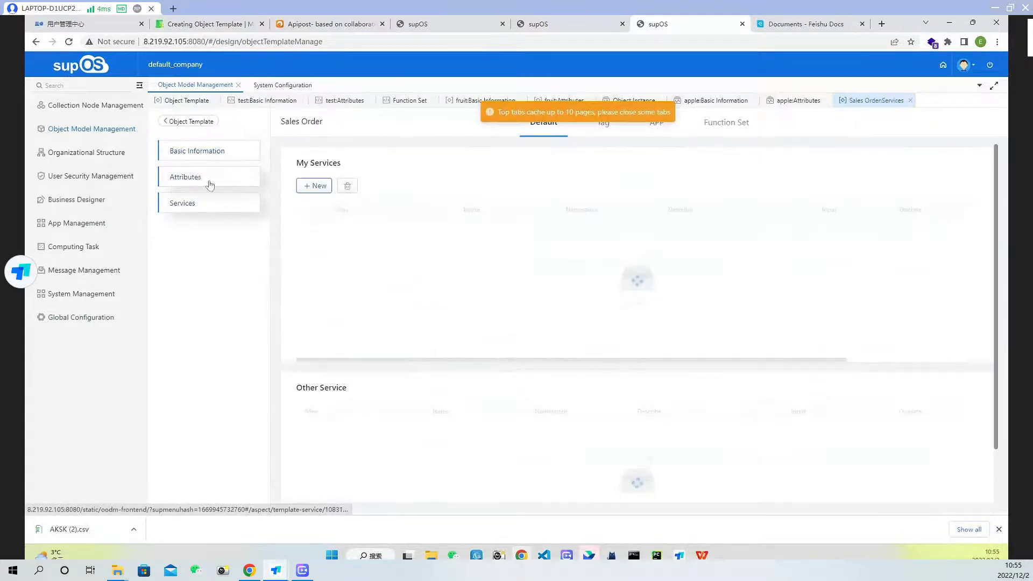
left_click(212, 178)
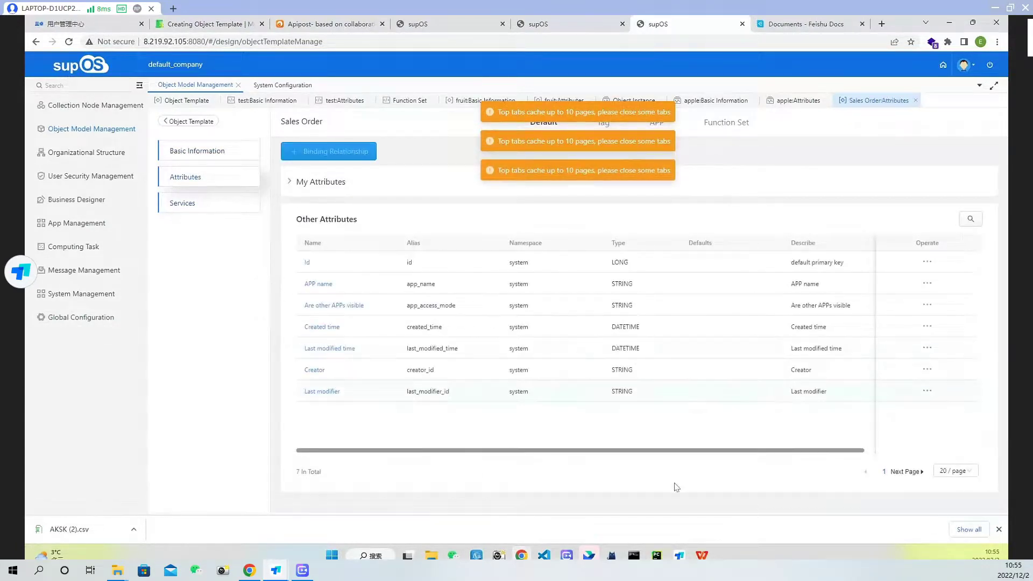
left_click(291, 182)
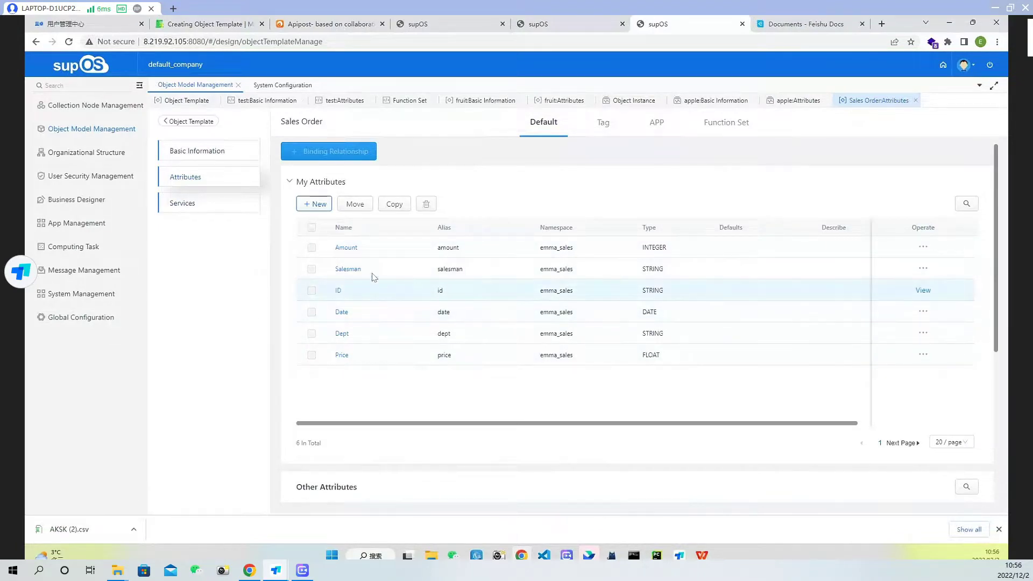
left_click(216, 205)
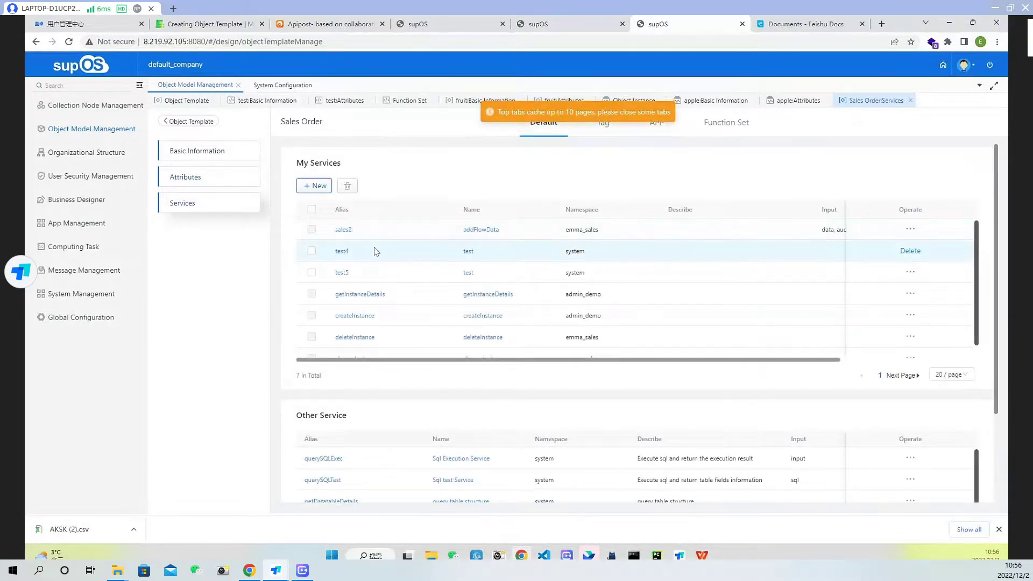
scroll(407, 392, "down", 2)
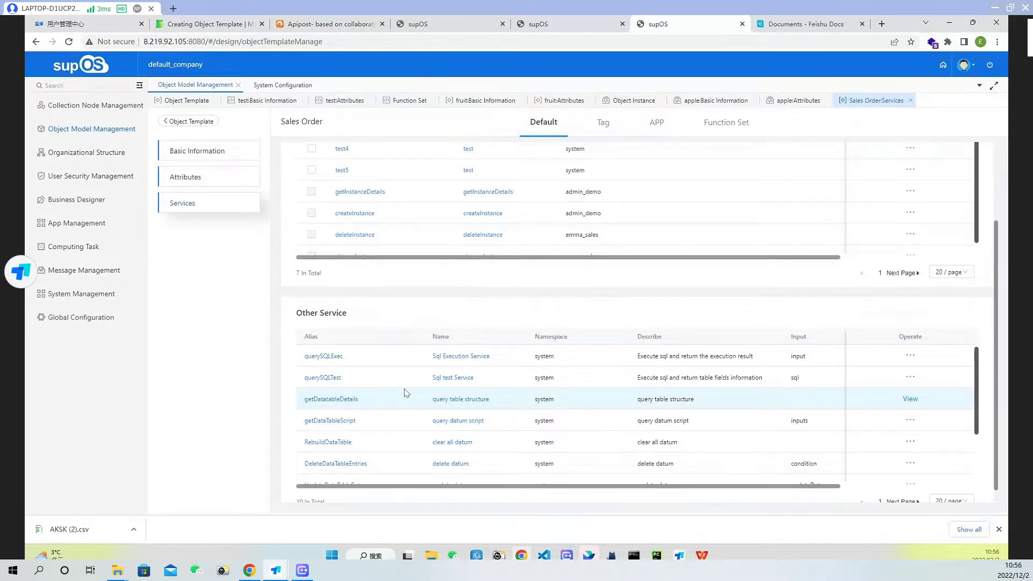
Go to the object instances of the Sales Order form template and save a new instance with the default basic information.
left_click(192, 122)
left_click(199, 170)
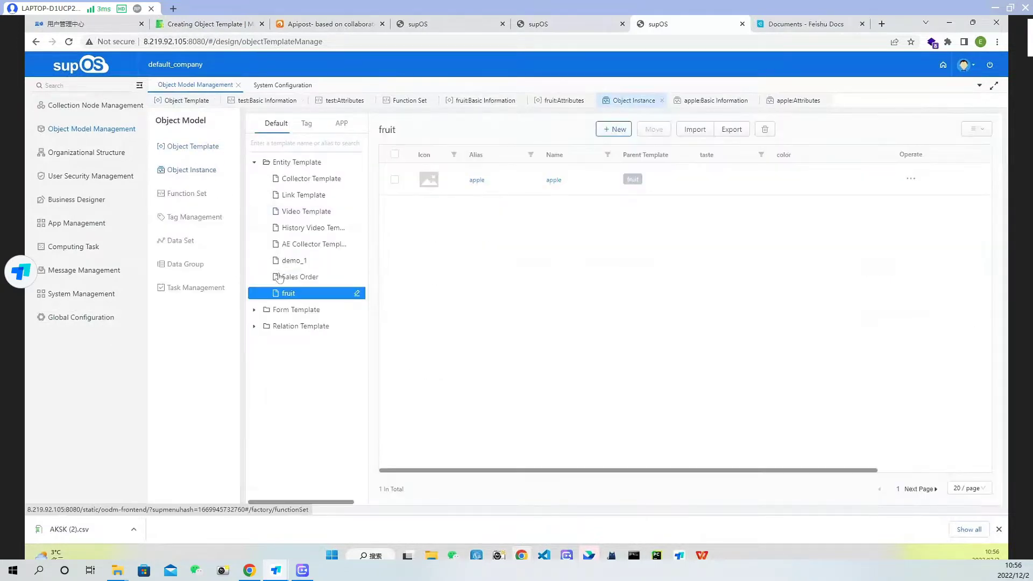
left_click(254, 311)
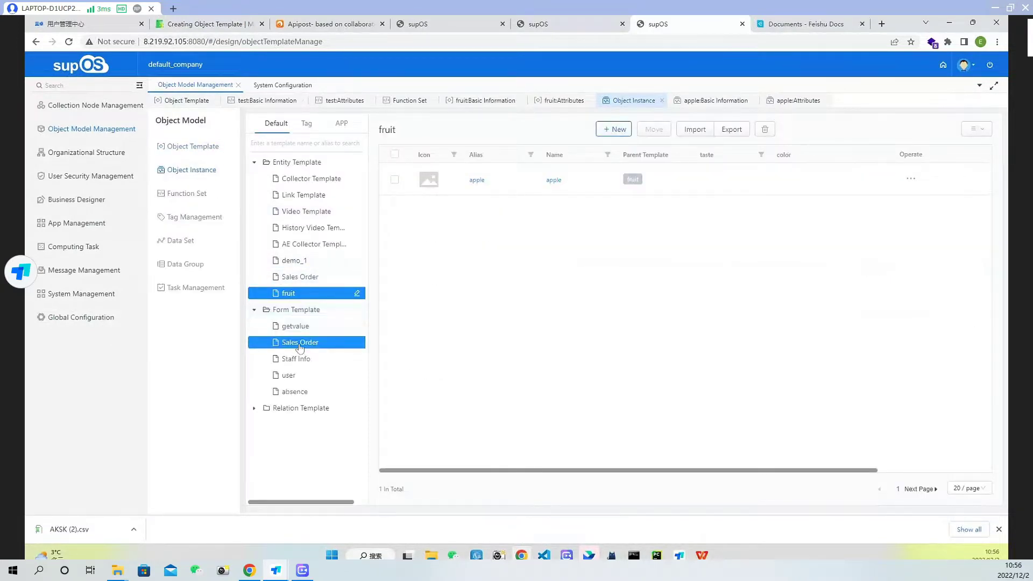
left_click(322, 342)
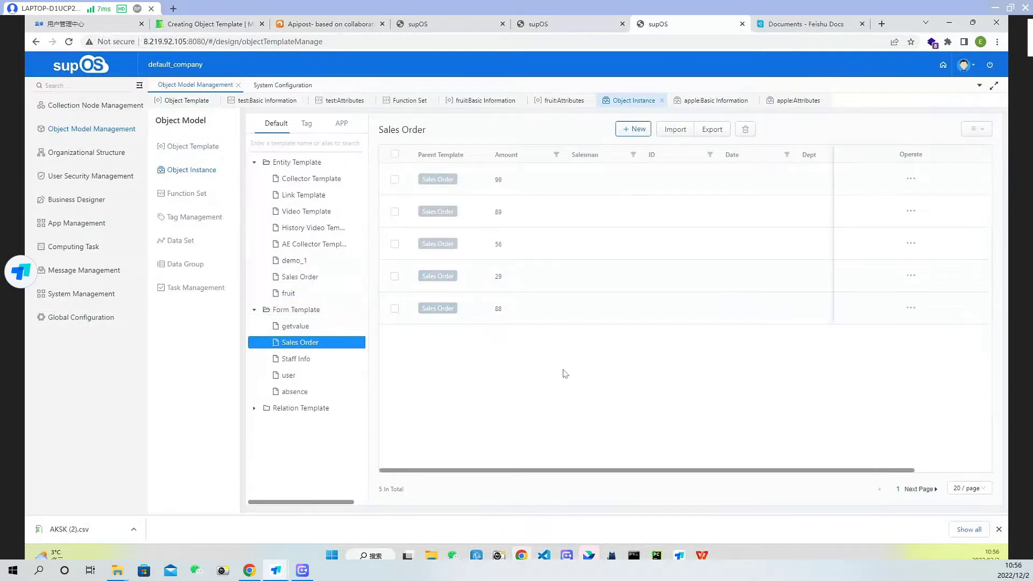
left_click(629, 130)
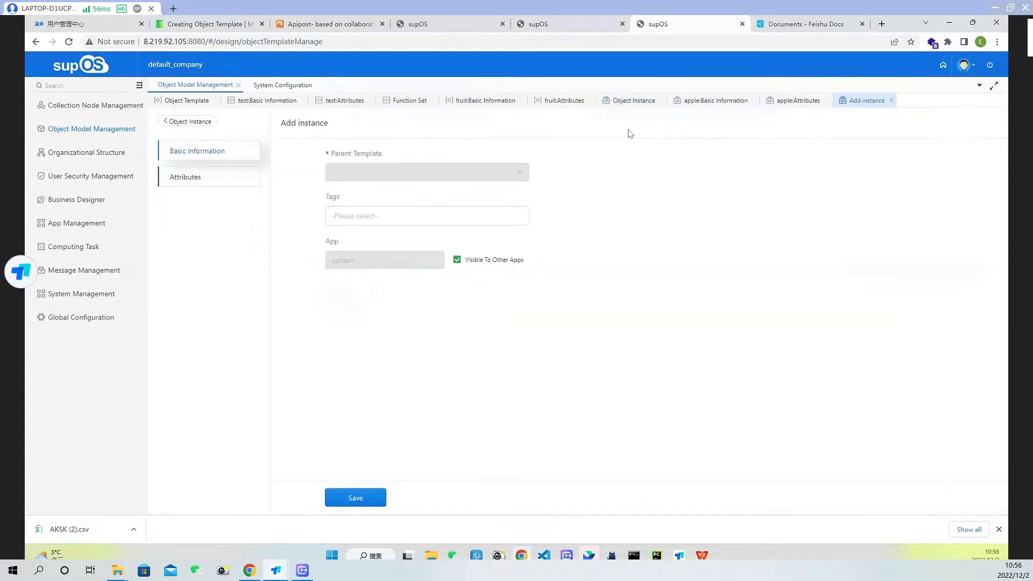
left_click(360, 500)
Set the value of the new Sales Order instance's Amount attribute to 200.
left_click(219, 178)
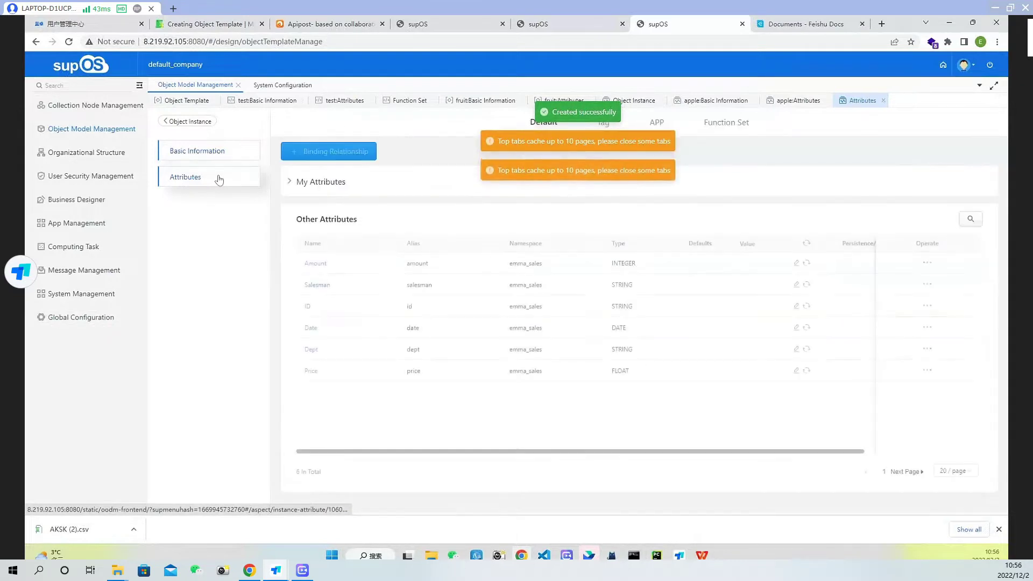
left_click(796, 263)
left_click(591, 202)
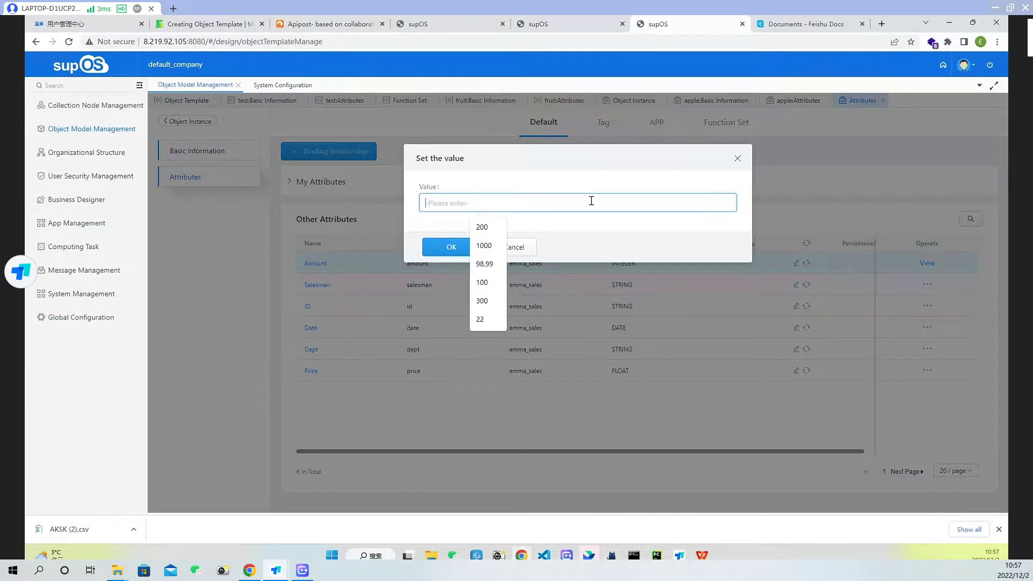
type("200")
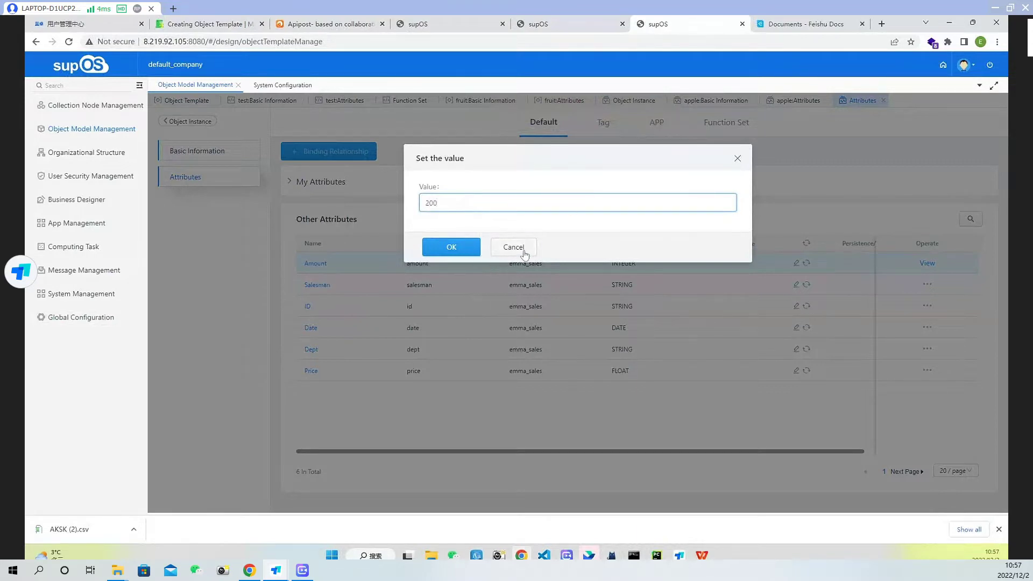
left_click(450, 250)
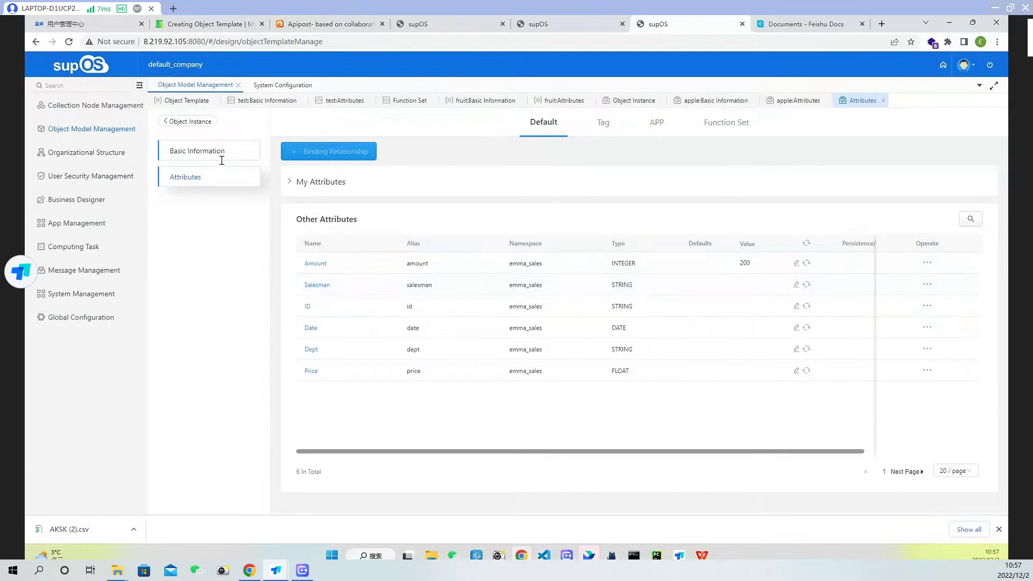
Return to the object instances and reload the Sales Order form template's list to check the new record.
left_click(191, 121)
left_click(296, 358)
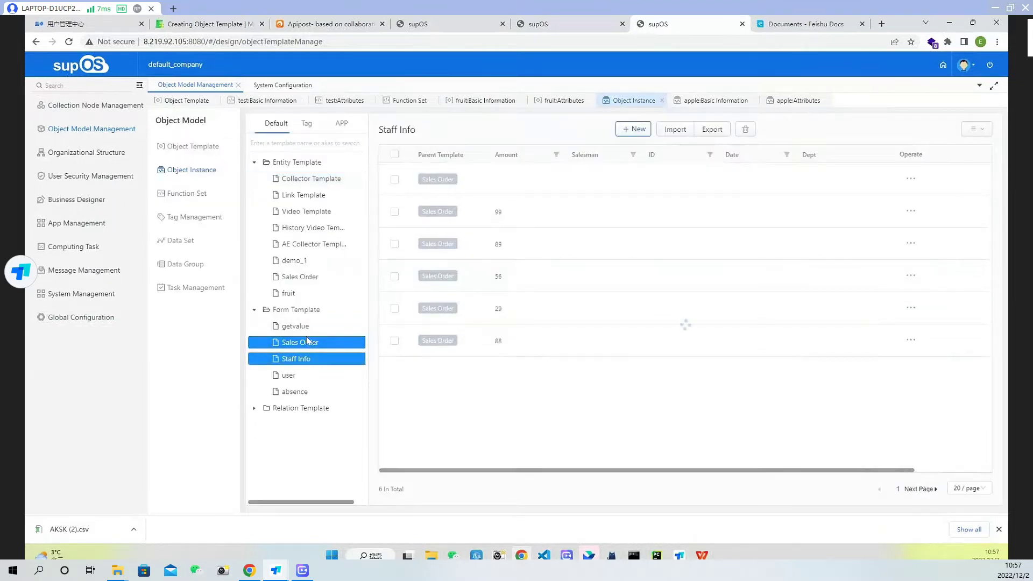
left_click(300, 342)
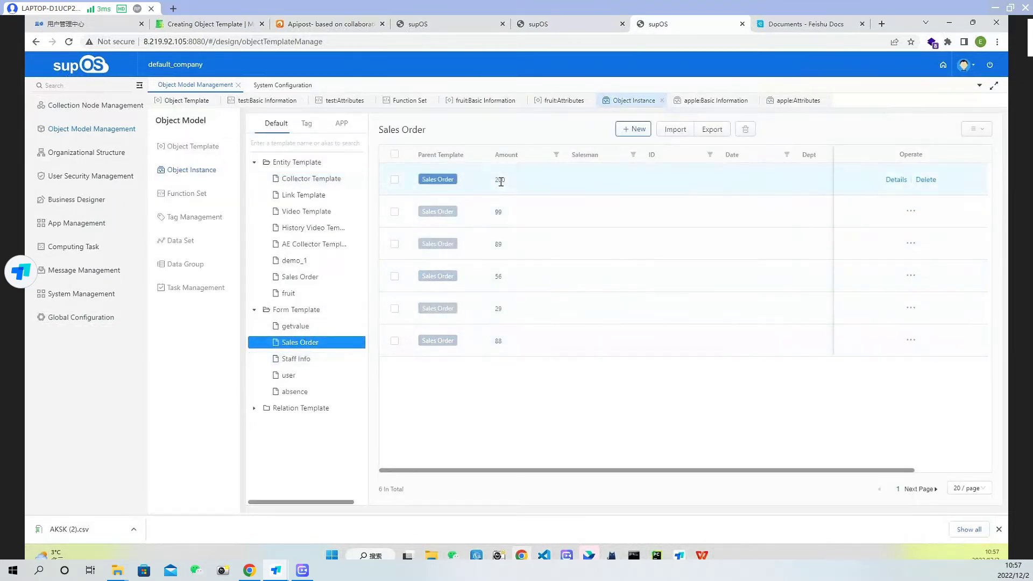